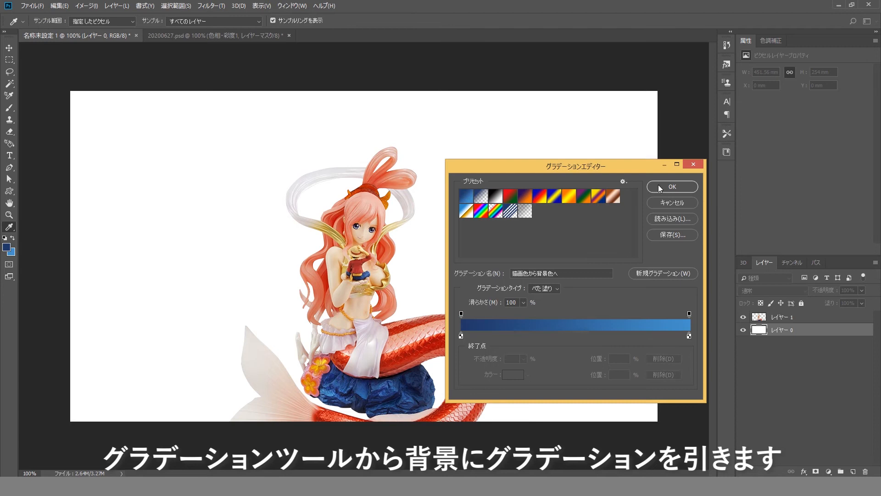
- Fill the background layer with a vertical gradient running from light blue above to dark blue below
left_click(672, 186)
left_click_drag(379, 159, 389, 100)
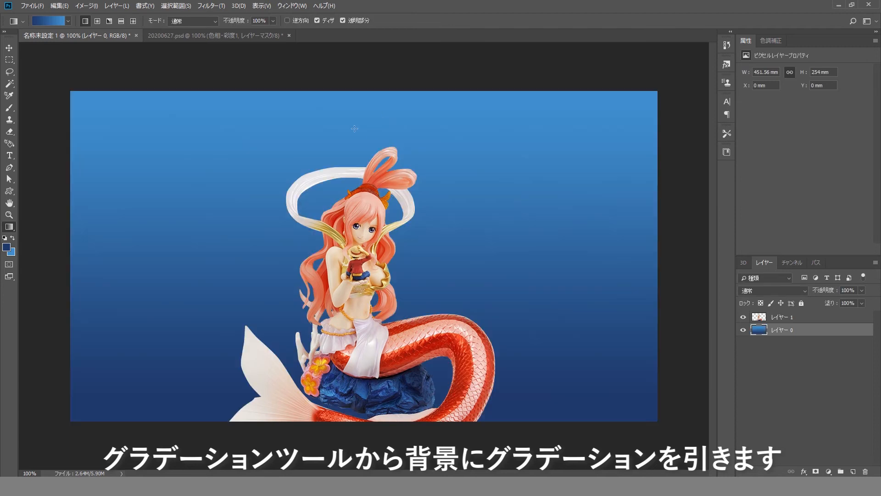
- Render the 雲模様1 (Clouds) filter in black and white on the white layer レイヤー 2
left_click(8, 48)
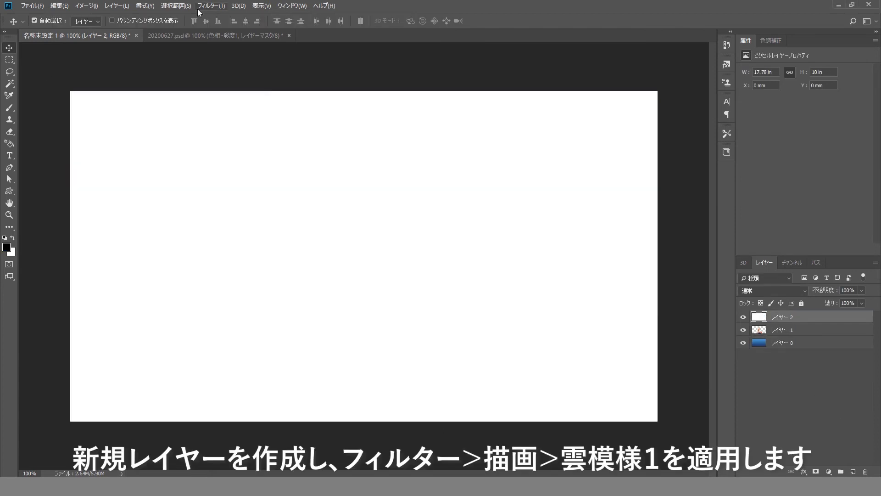
left_click(212, 6)
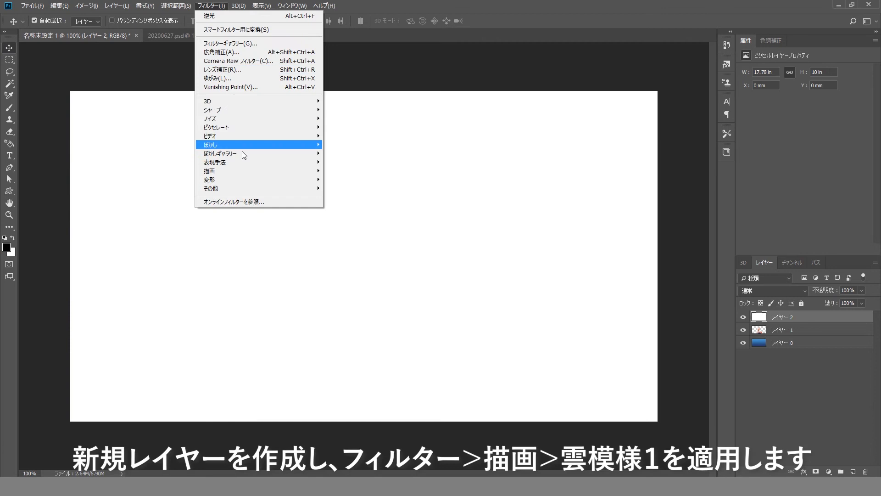
mouse_move(249, 164)
left_click(341, 210)
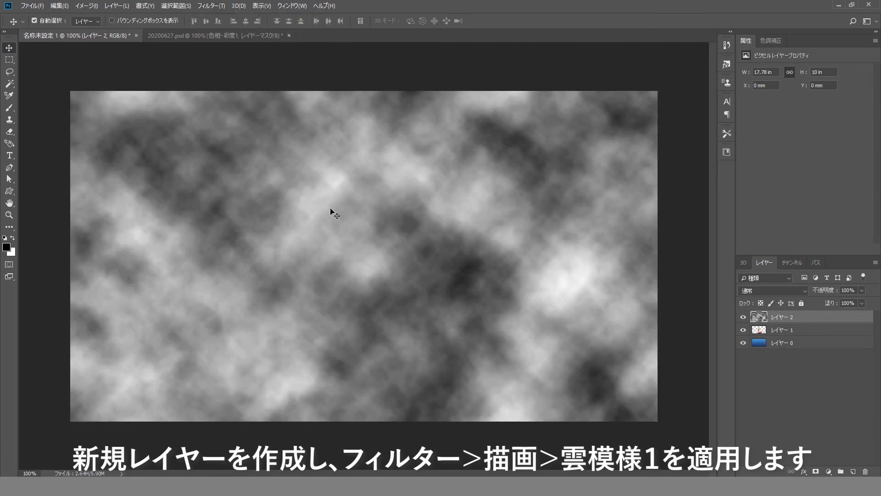
- Darken the clouds' edges with the Camera Raw filter, setting vignetting amount -100, midpoint 0 and distortion -10
left_click(211, 6)
left_click(219, 61)
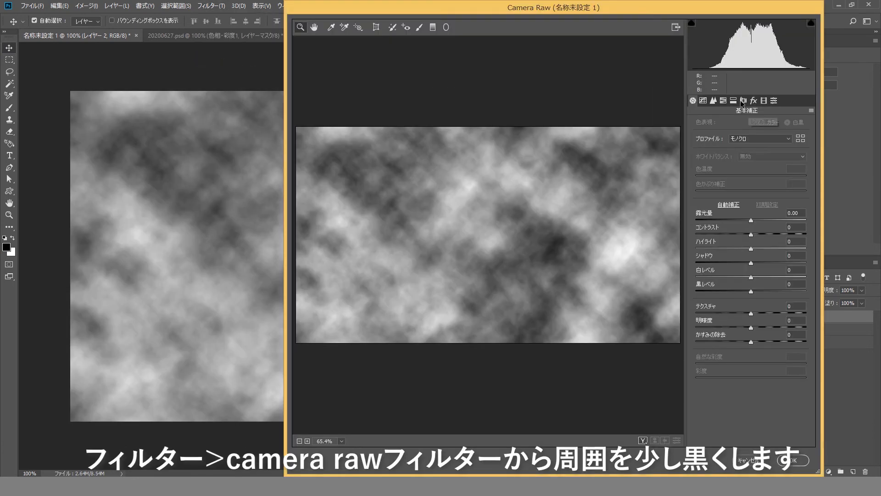
left_click(743, 100)
left_click_drag(751, 274, 673, 273)
left_click_drag(750, 290, 681, 287)
left_click_drag(751, 143, 746, 143)
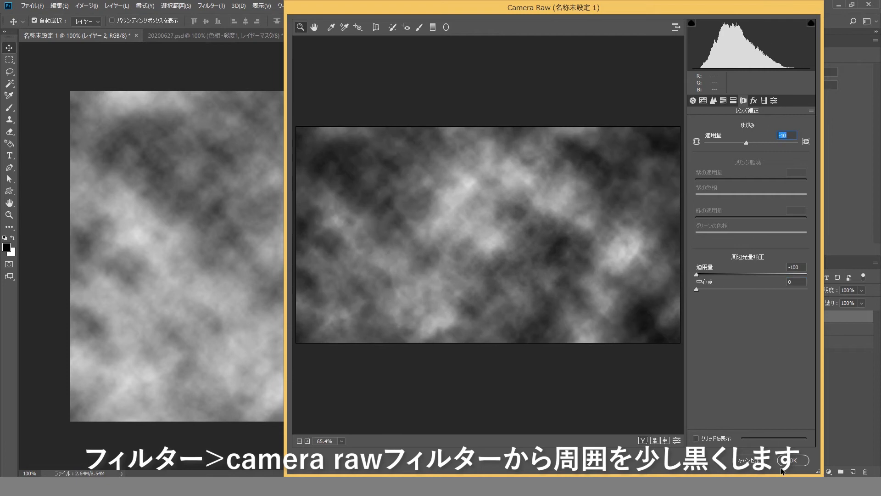
left_click(793, 461)
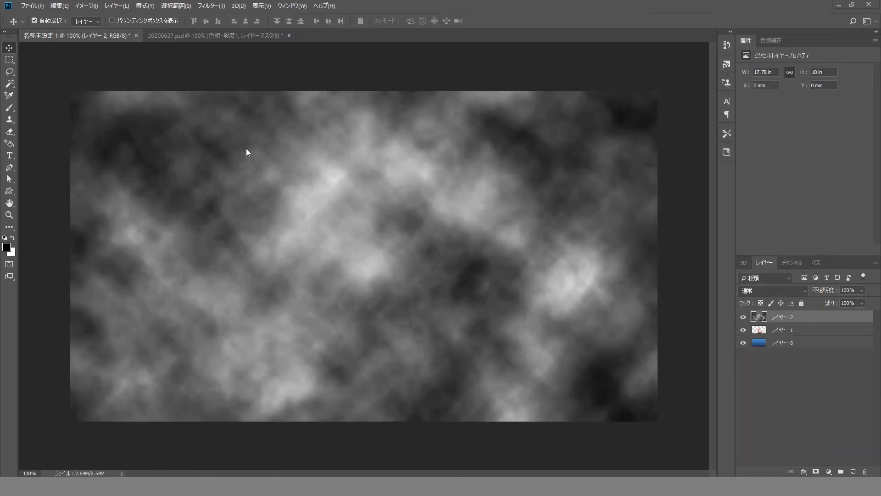
- Apply the 明るさの最小値 (Minimum) filter to the clouds with a radius of 2.8 pixels, preserving 真円率 (roundness)
left_click(210, 5)
mouse_move(247, 186)
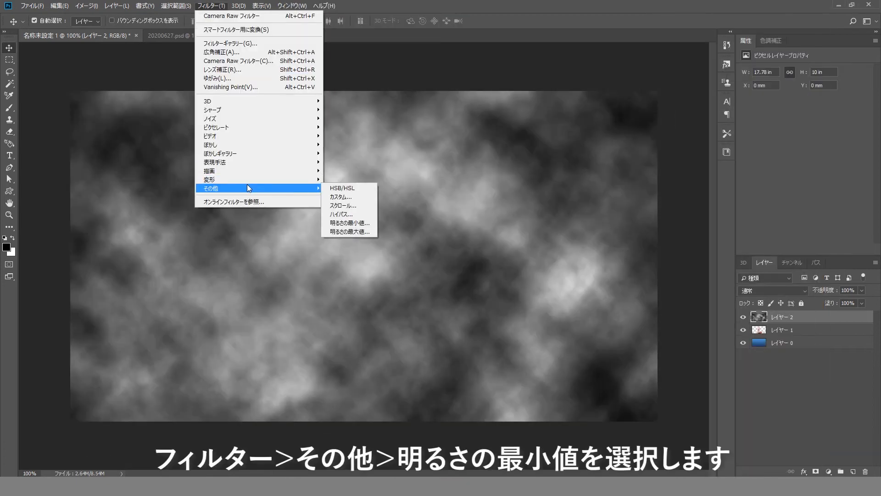
left_click(351, 224)
left_click(384, 205)
left_click(384, 205)
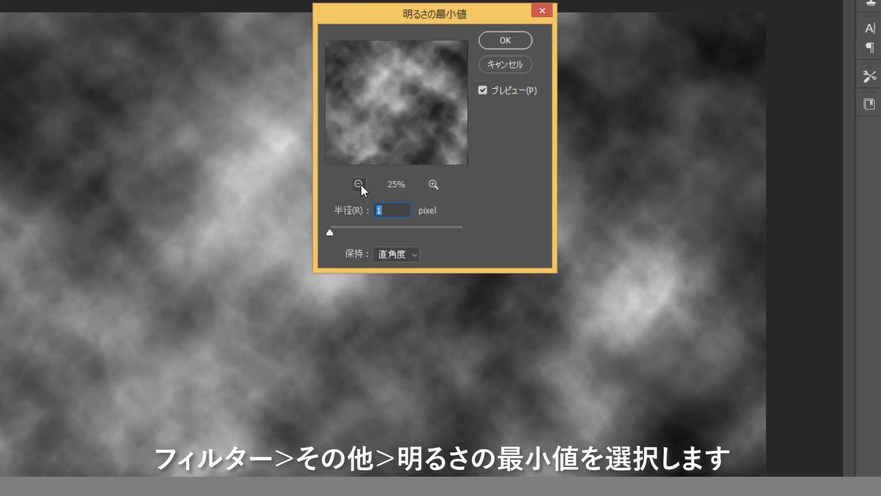
left_click(359, 184)
mouse_move(349, 231)
left_mouse_down()
mouse_move(339, 233)
mouse_move(351, 231)
left_mouse_up()
left_click(395, 254)
left_click(395, 281)
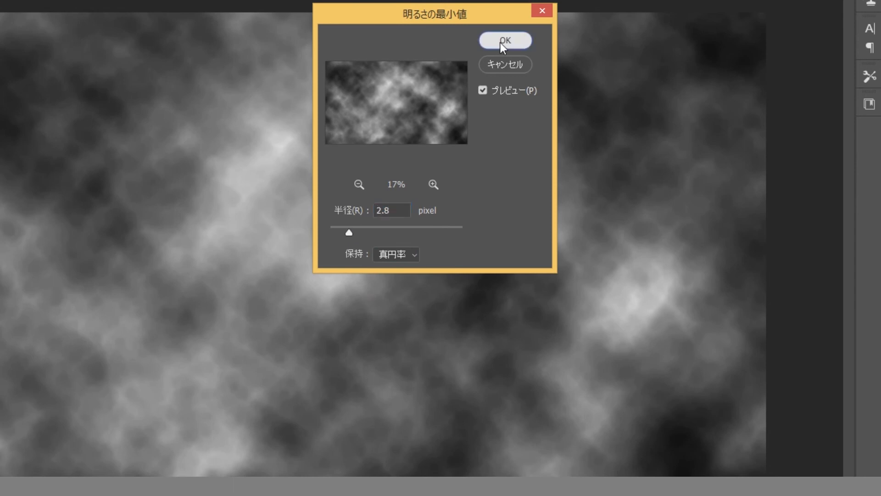
left_click(501, 43)
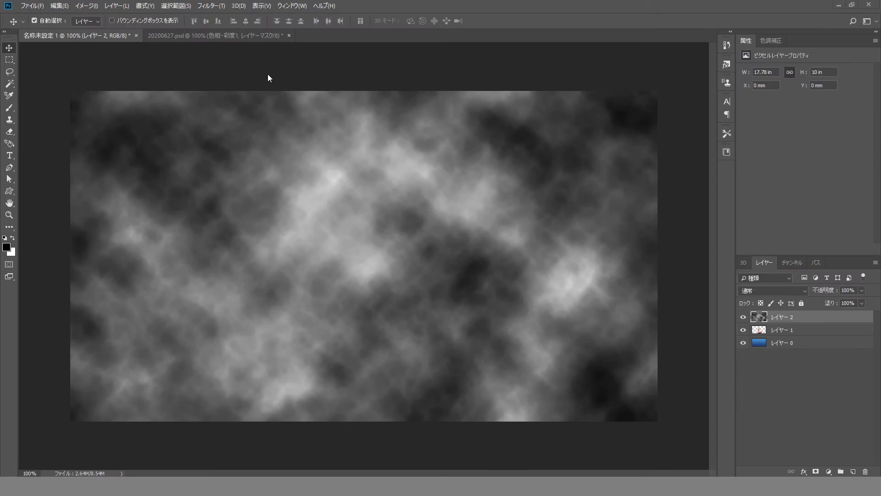
- Apply the ラップ (Plastic Wrap) filter to the clouds with highlight strength 15, detail 9 and smoothness 4
left_click(211, 6)
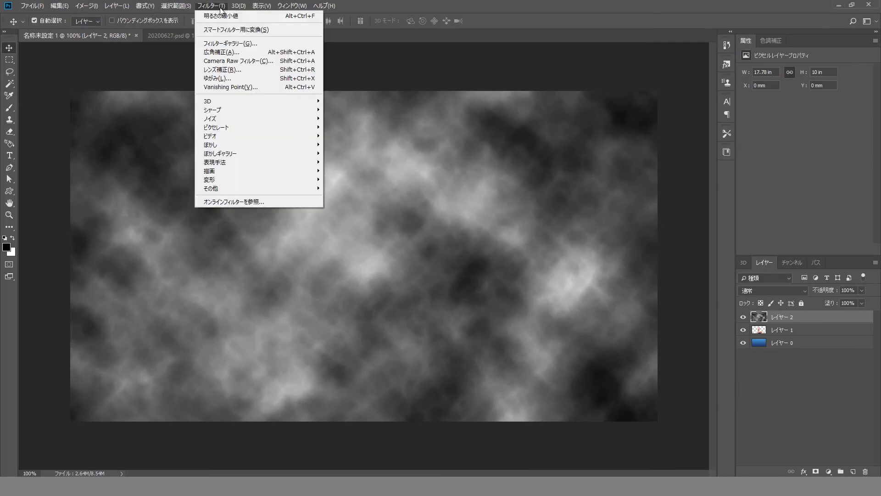
left_click(230, 43)
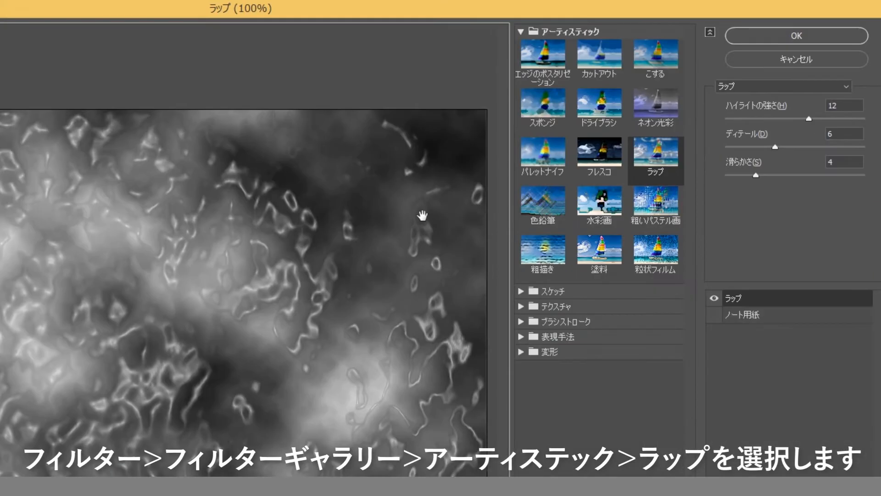
left_click_drag(788, 148, 801, 148)
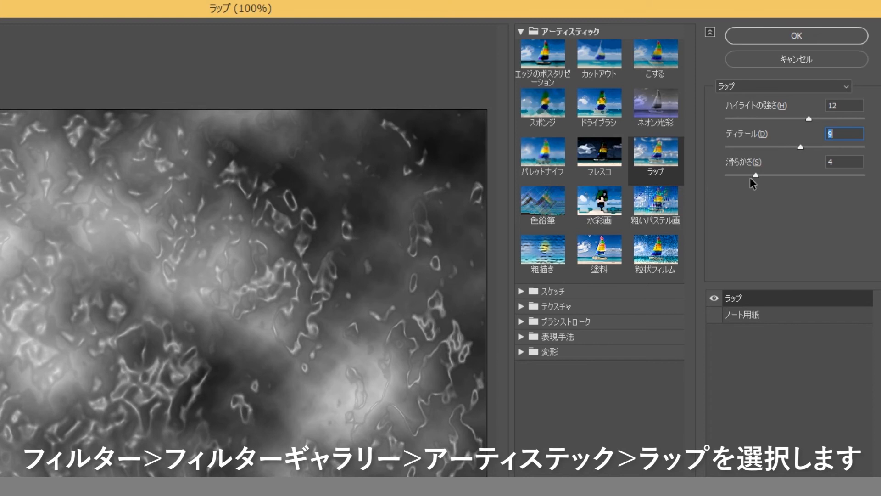
mouse_move(785, 178)
left_mouse_down()
mouse_move(834, 181)
mouse_move(770, 180)
left_mouse_up()
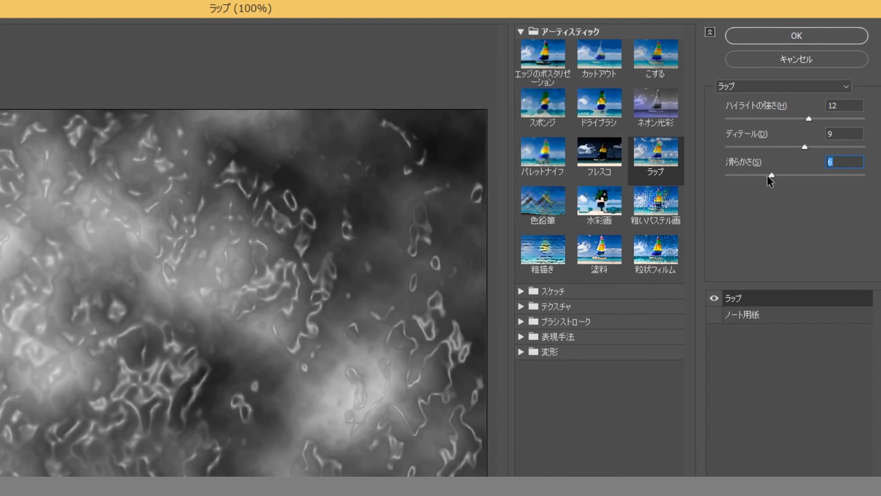
left_click_drag(829, 130, 821, 130)
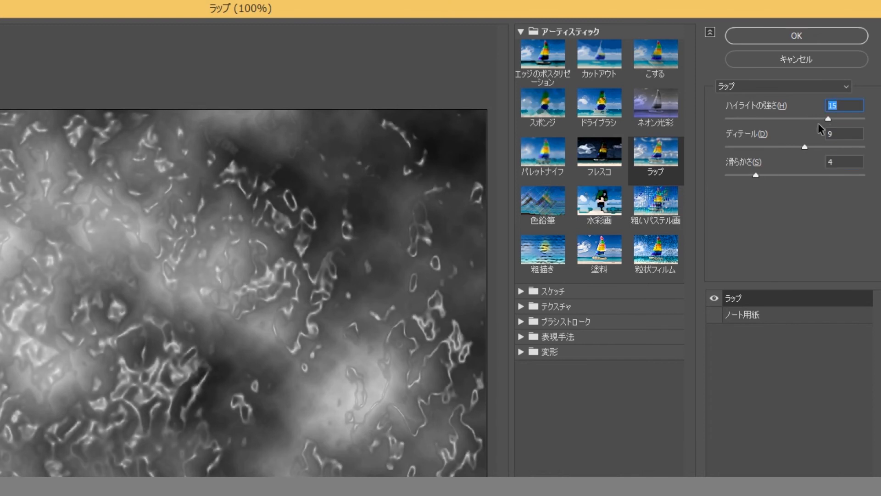
left_click(775, 38)
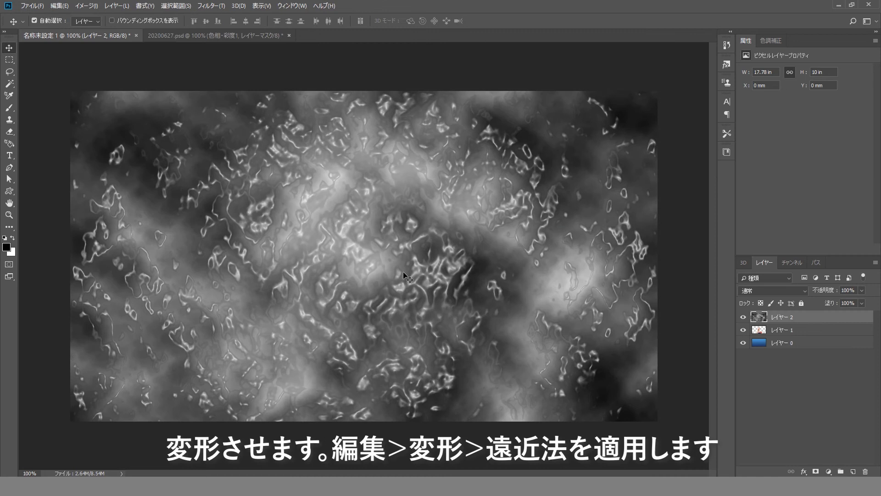
- Squash the clouds layer vertically to about 31% of its height, keeping it against the canvas's upper edge
key("ctrl+t")
left_click_drag(344, 421, 344, 194)
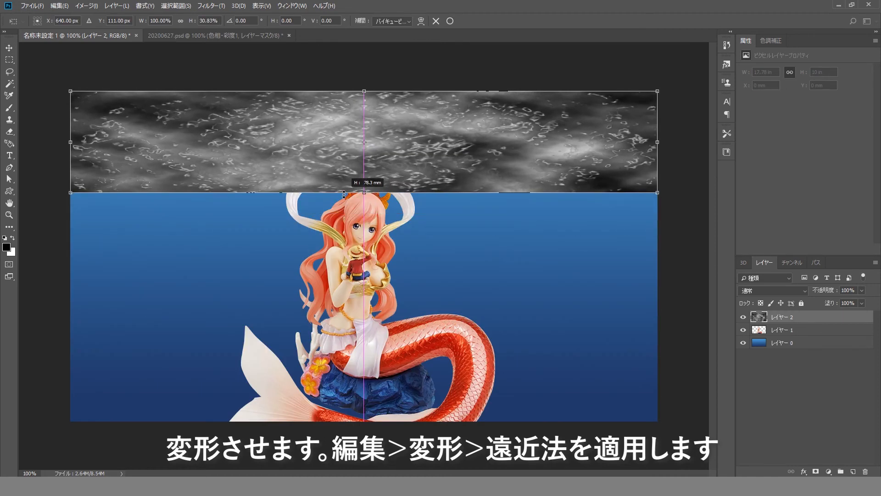
key("Return")
- Transform the clouds layer in perspective, widening its upper edge to about 34.8 in, and shift it up about 11 mm
key("ctrl+minus")
key("ctrl+minus")
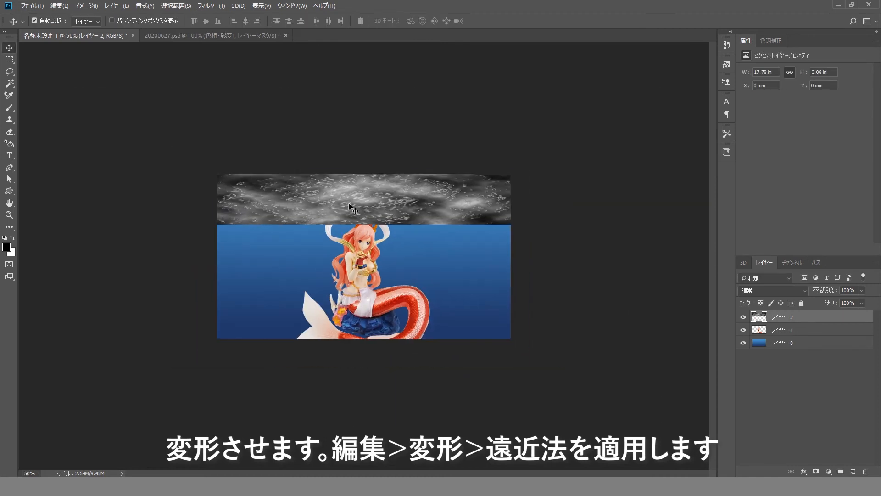
left_click(67, 8)
mouse_move(84, 207)
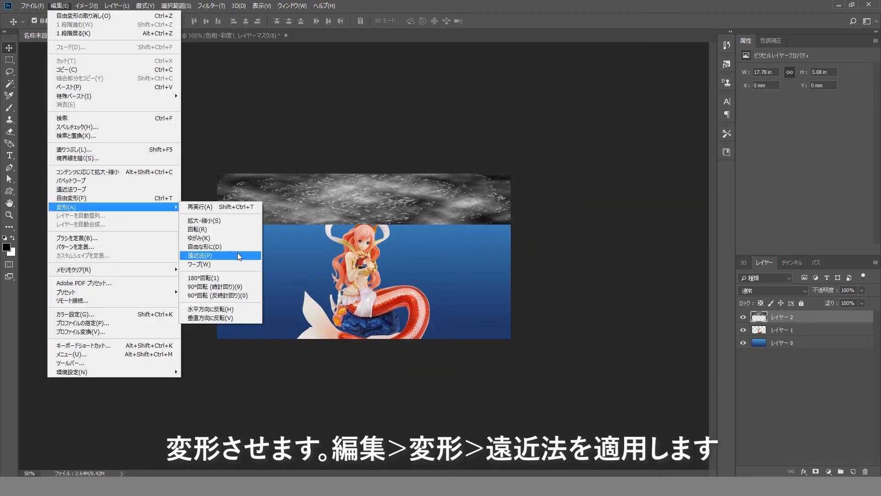
left_click(240, 257)
left_click_drag(217, 174, 76, 173)
left_click_drag(367, 209, 376, 184)
key("ctrl+z")
left_click(363, 224)
key("Return")
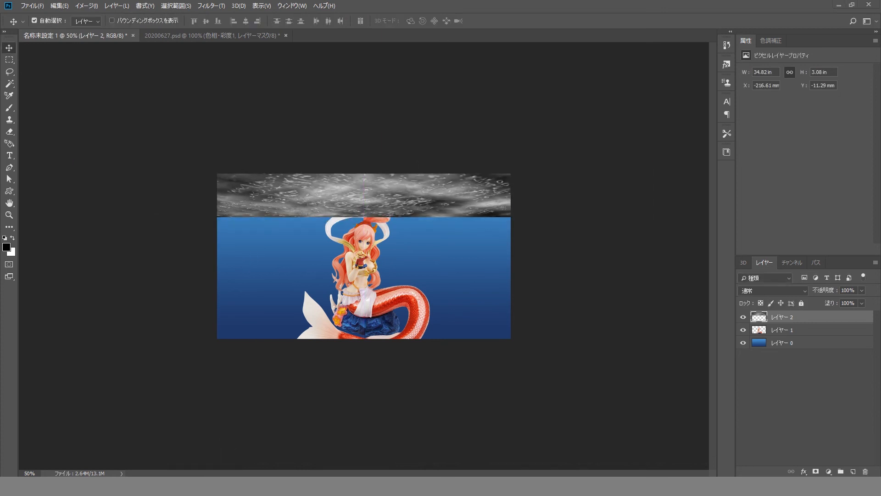
- Add a layer mask to the clouds layer and fade its lower edge into the blue background with a vertical gradient
left_click(815, 471)
left_click(9, 227)
left_click(55, 367)
left_click(46, 21)
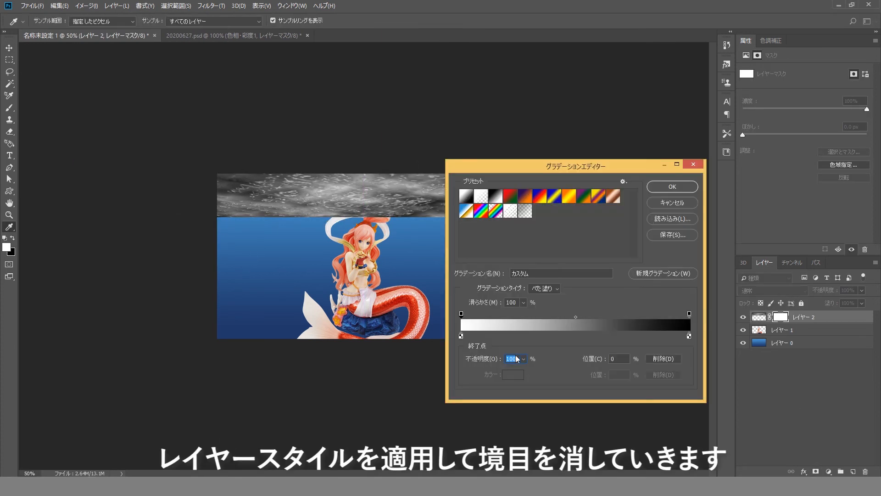
key("Return")
key("ctrl+1")
left_click_drag(350, 109, 351, 182)
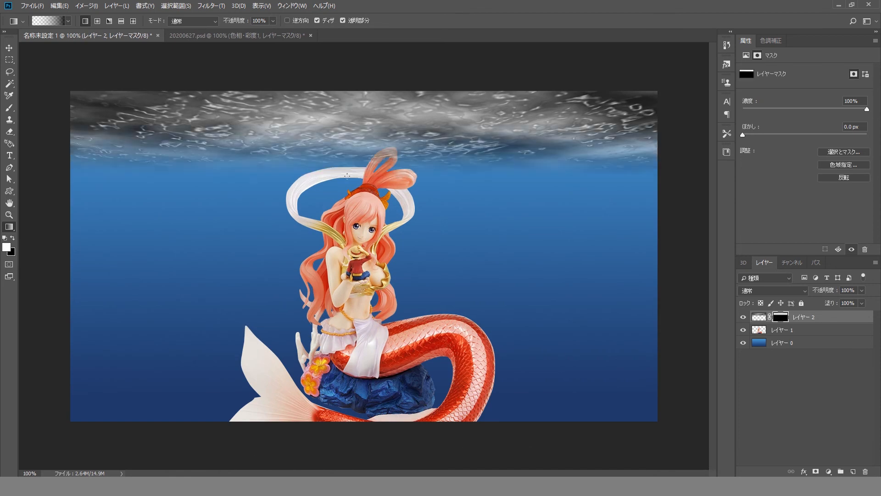
key("ctrl+z")
left_click_drag(348, 81, 351, 163)
- Hide the mermaid layer and set the hue of the colorized Hue/Saturation adjustment to 198
left_click(743, 329)
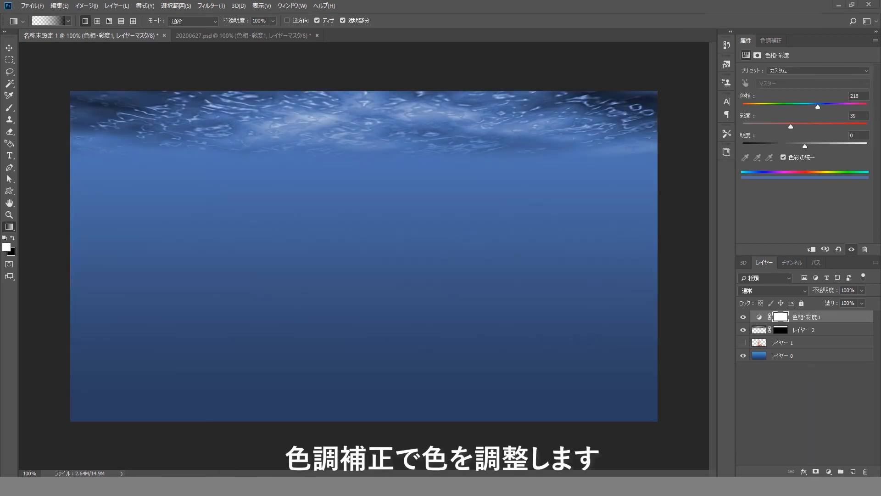
left_click(811, 105)
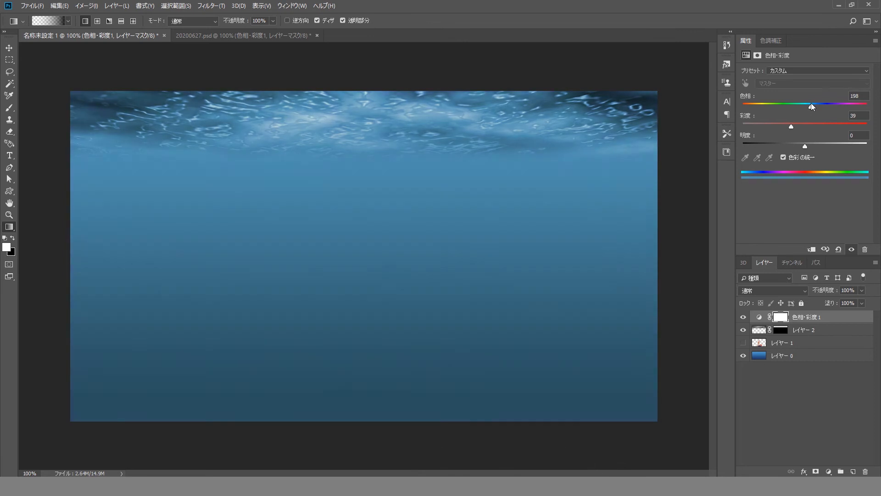
- Select the bright areas of the water surface by color range with a fuzziness of 121
left_click(175, 5)
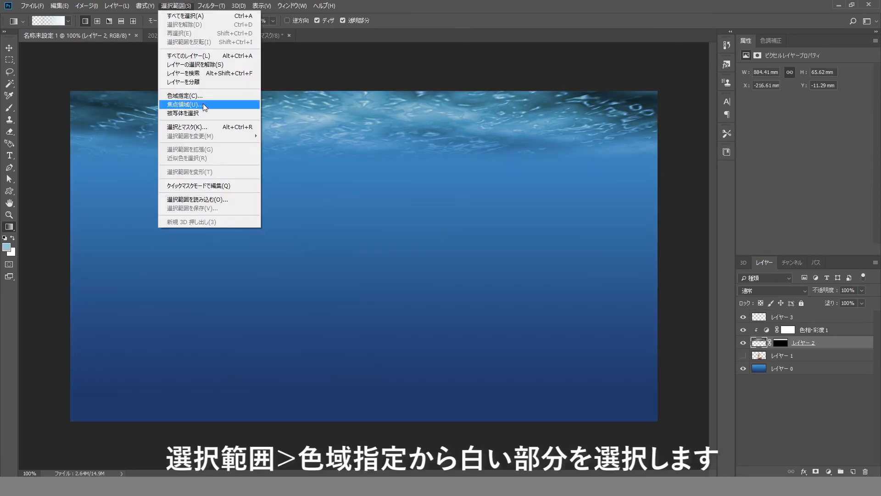
left_click(193, 103)
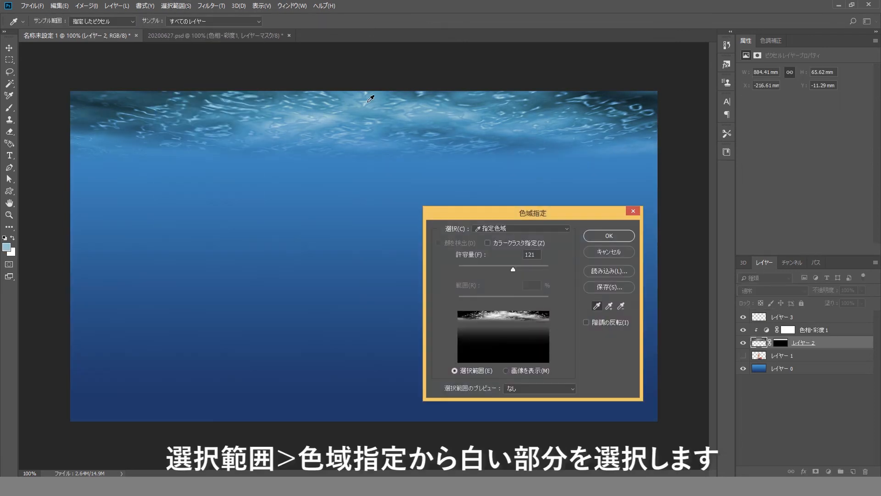
left_click(615, 212)
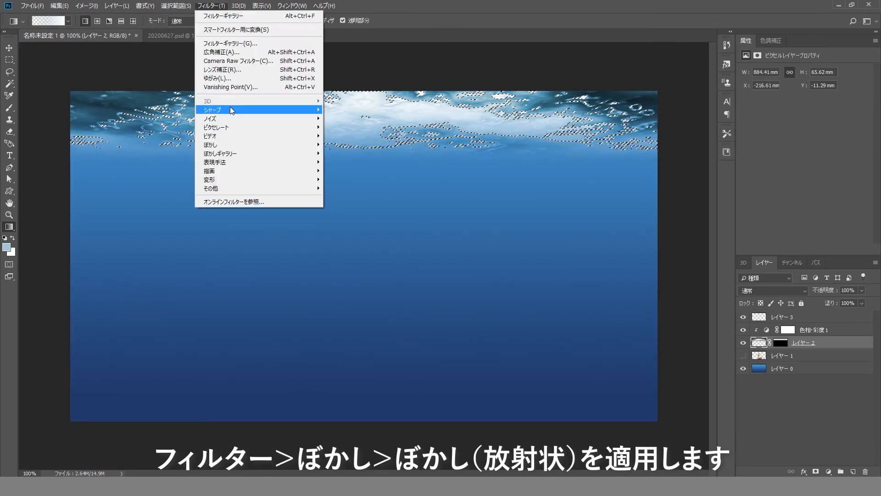
- Try a zoom radial blur with amount 59 and standard quality on the selected bright areas of レイヤー 2
left_click(357, 223)
left_click(515, 312)
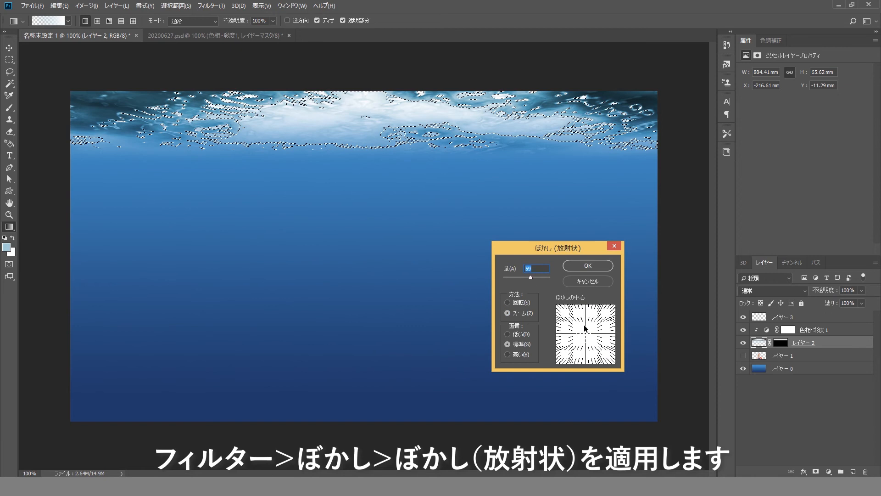
left_click(579, 267)
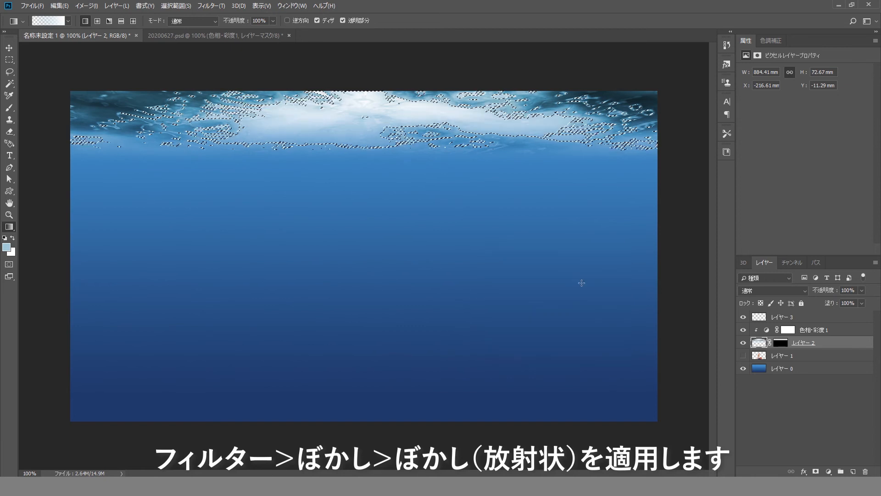
- Try to transform the empty レイヤー 3 and undo back to the active selection of the bright areas
key("ctrl+d")
key("ctrl+t")
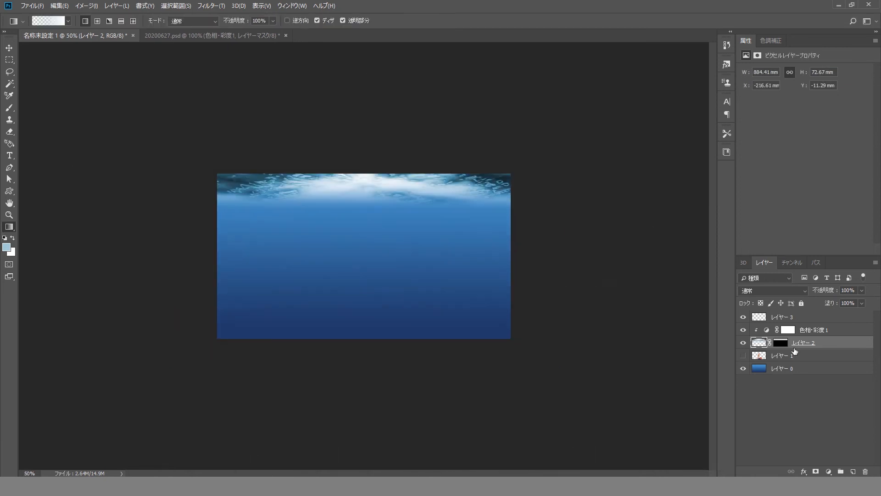
left_click(795, 317)
key("ctrl+t")
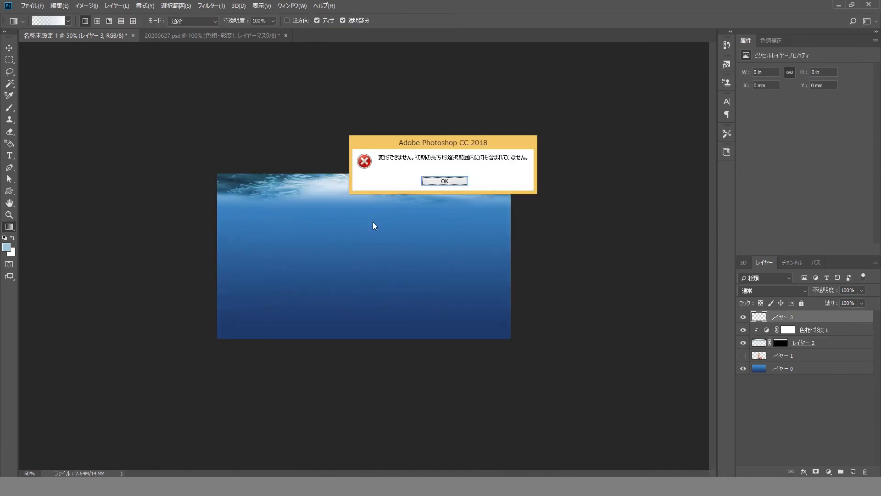
left_click(444, 181)
key("ctrl+z")
key("ctrl+z")
key("ctrl+z")
- Fill the selected bright areas with white on レイヤー 3 and apply the same zoom radial blur to the deselected layer
key("ctrl+Delete")
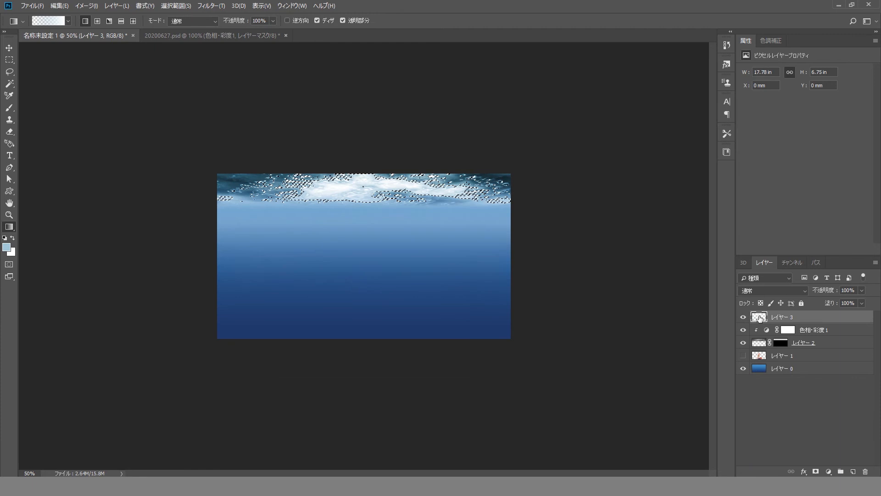
key("ctrl+d")
left_click(743, 317)
left_click(743, 317)
left_click(211, 6)
left_click(230, 16)
- Stretch the blurred light layer downward to a height of about 27 in to form rays of light
key("ctrl+t")
left_click_drag(364, 298, 363, 377)
key("ctrl+minus")
key("ctrl+minus")
key("ctrl+minus")
key("Return")
left_click(361, 277, "ctrl")
left_click(361, 277, "ctrl")
- Move the light rays layer up toward the water surface and lower its opacity to 44%
key("v")
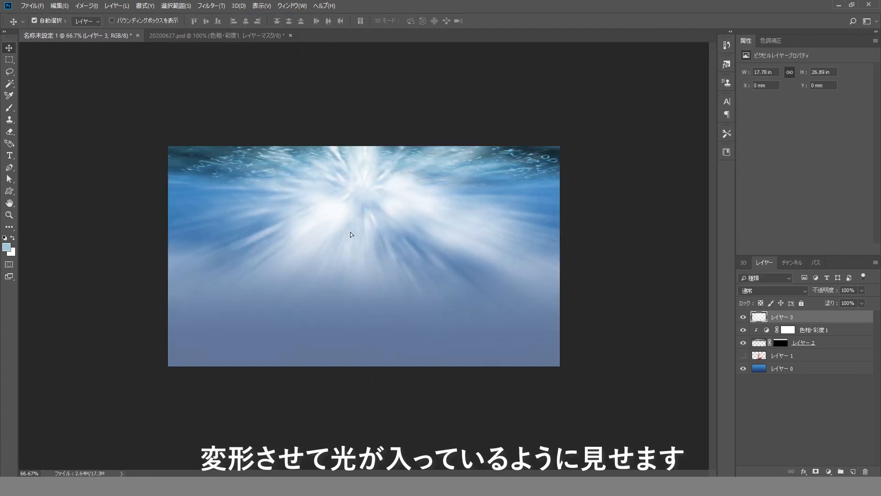
left_click_drag(346, 232, 346, 186)
left_click_drag(824, 290, 818, 292)
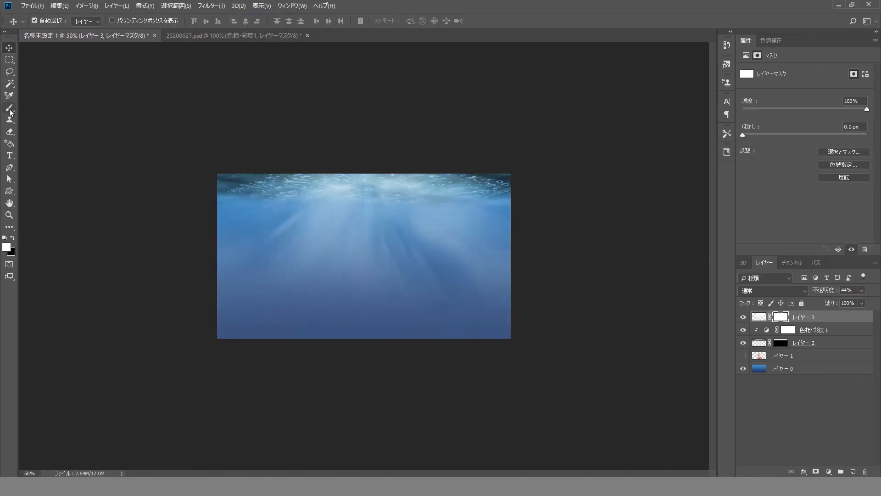
- Fade unwanted light rays on レイヤー 3's mask with a soft 200 px black brush at 18% opacity and lower the layer opacity to 24%
left_click(10, 108)
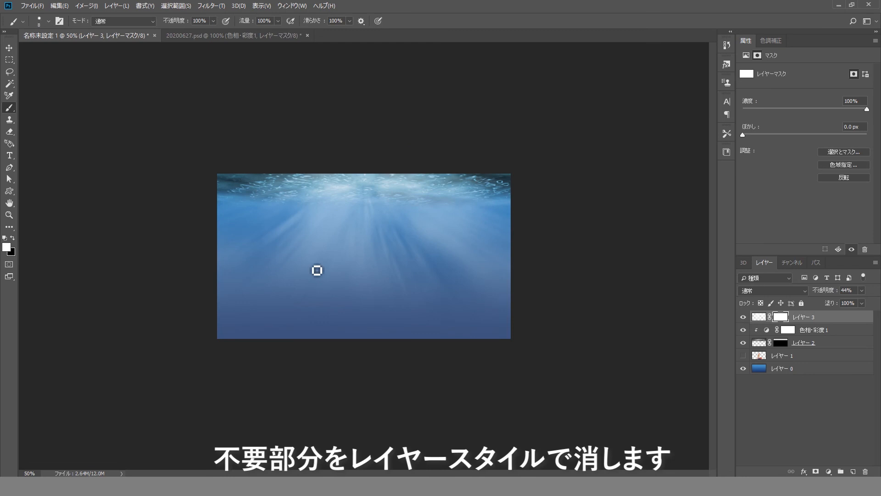
left_click(40, 19)
left_click(307, 39)
key("x")
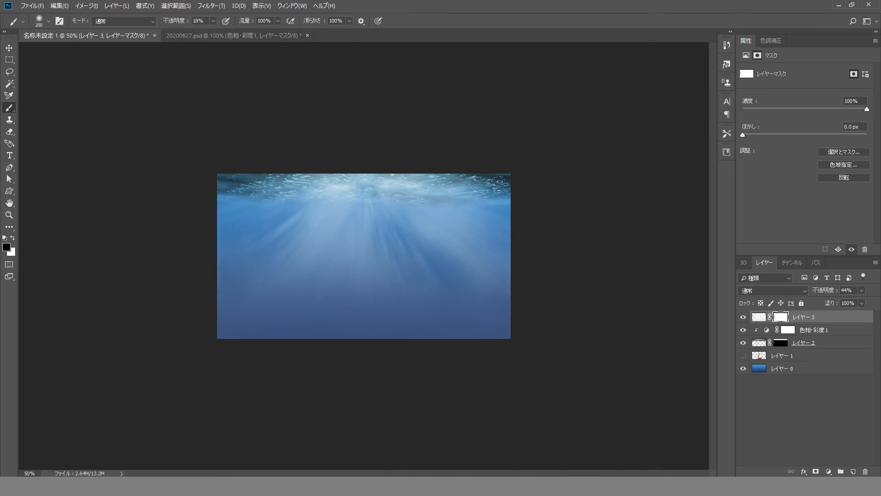
left_click(10, 48)
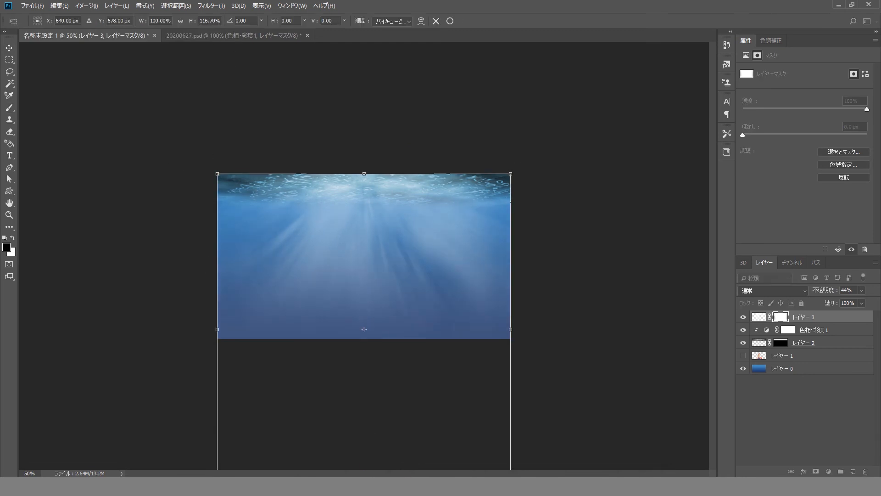
left_click_drag(822, 294, 813, 293)
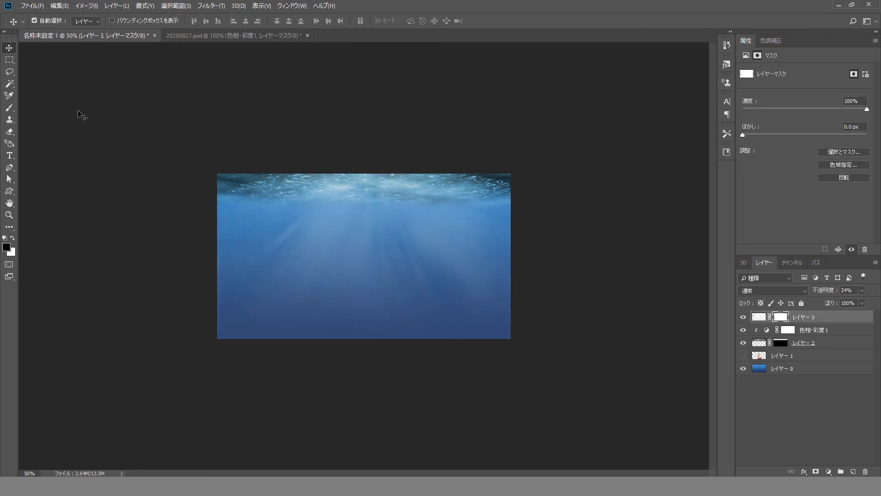
- Move the cloud layer レイヤー 4 below レイヤー 2 and restore the clipping of 色相・彩度 1 to レイヤー 2
key("ctrl+plus")
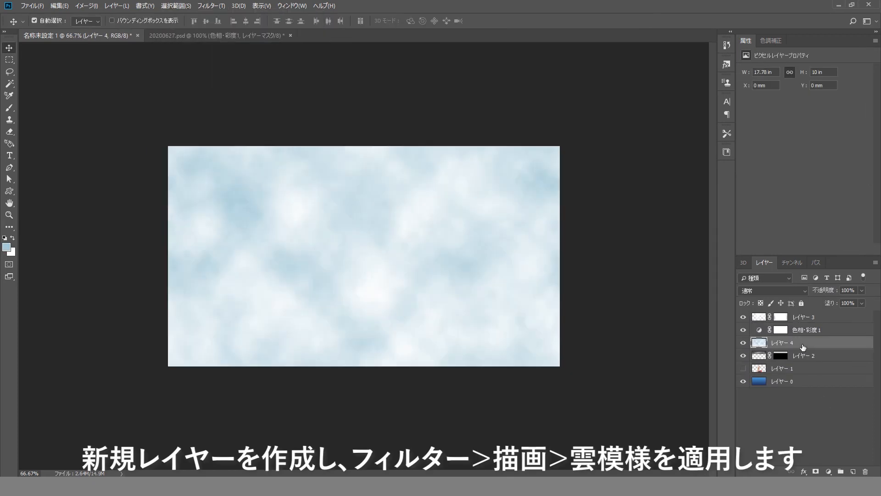
left_click_drag(804, 347, 802, 361)
left_click(810, 330)
key("ctrl+alt+g")
left_click(800, 358)
- Squash the cloud layer down to a 2.79 in high strip along the bottom of the canvas
key("ctrl+t")
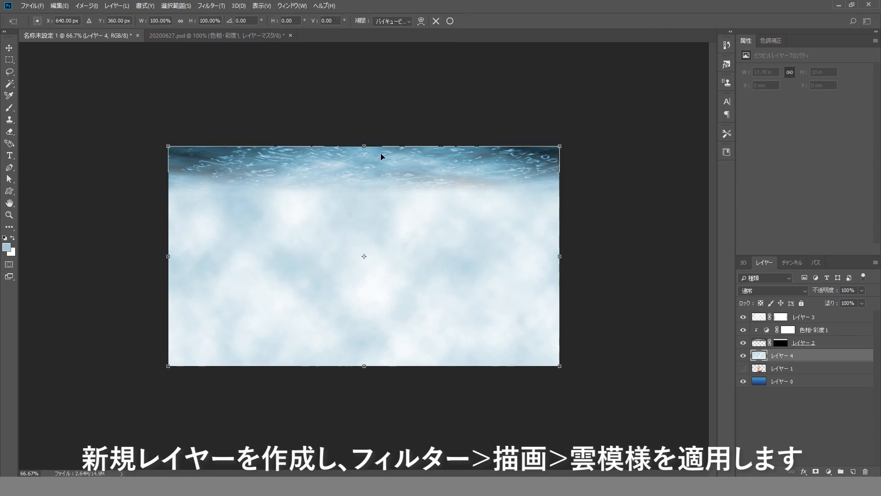
left_click_drag(365, 146, 370, 304)
key("Return")
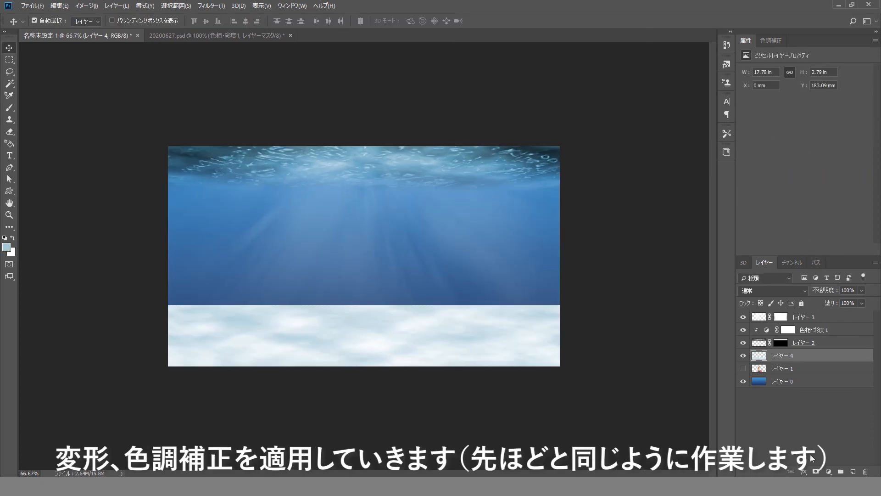
- Add a Hue/Saturation adjustment clipped to レイヤー 4 with hue 0, saturation +53 and lightness -39
left_click(828, 471)
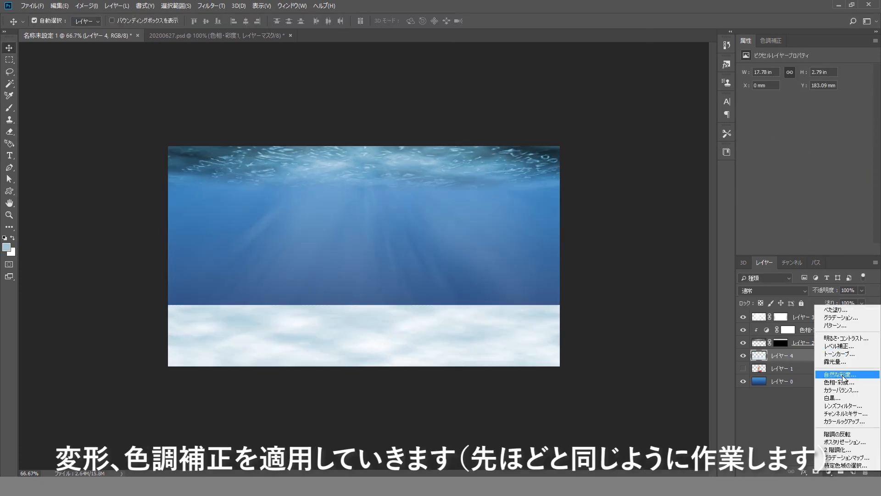
left_click(845, 387)
left_click_drag(805, 107, 825, 106)
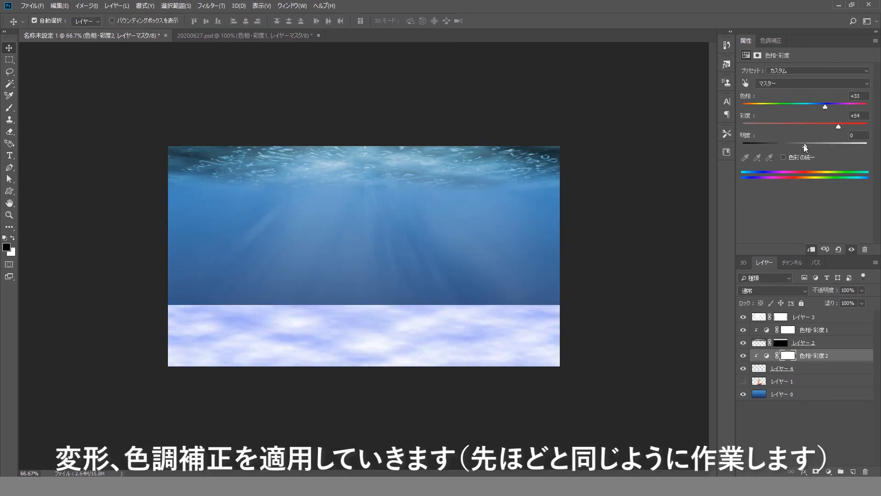
left_click_drag(805, 146, 779, 146)
left_click_drag(824, 107, 805, 106)
left_click_drag(778, 146, 782, 146)
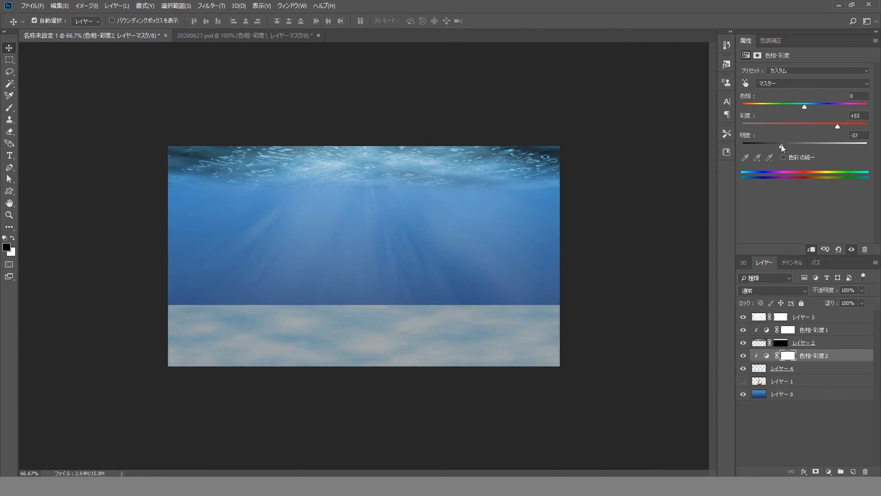
- Try to apply a perspective transform to the 色相・彩度 2 adjustment layer
left_click(86, 6)
mouse_move(60, 6)
mouse_move(106, 206)
left_click(226, 256)
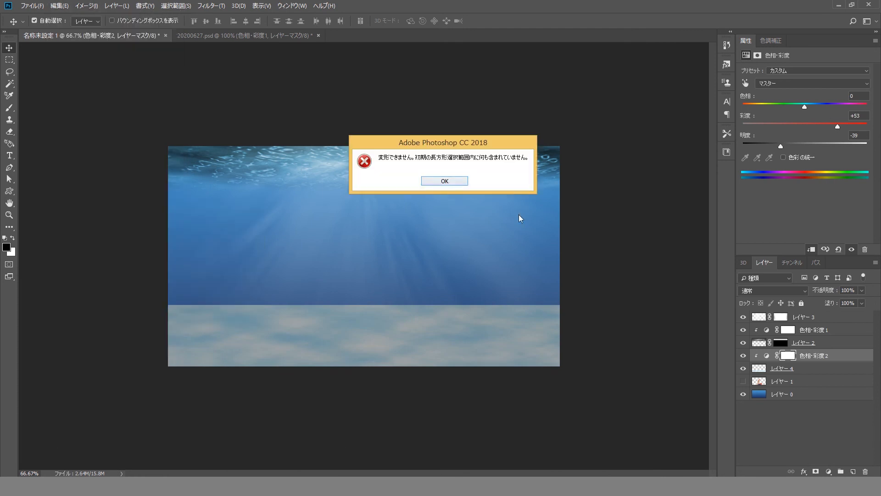
left_click(456, 183)
- Apply a perspective transform to レイヤー 4, spreading its bottom edge to about 33 in wide, and shift the strip slightly down
left_click(783, 369)
left_click(86, 6)
mouse_move(60, 6)
mouse_move(105, 208)
left_click(222, 256)
left_click_drag(168, 366, 1, 367)
left_click_drag(328, 345, 328, 356)
key("Return")
- Try a vertical gradient on the mask of 色相・彩度 2 and undo it
left_click(788, 357)
left_click(9, 227)
left_click(55, 358)
left_click_drag(364, 329, 364, 263)
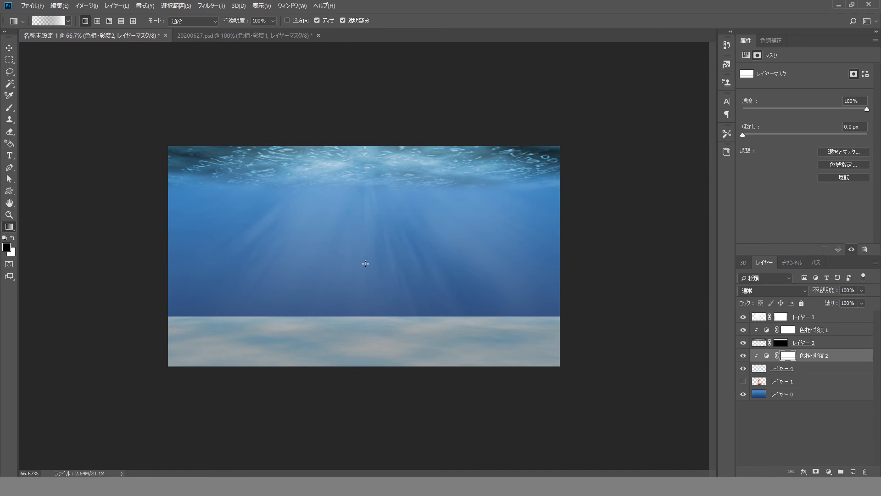
key("ctrl+z")
- Set the gradient to fade from transparent to black and fade the seabed's upper edge with it on レイヤー 4's mask
left_click(47, 22)
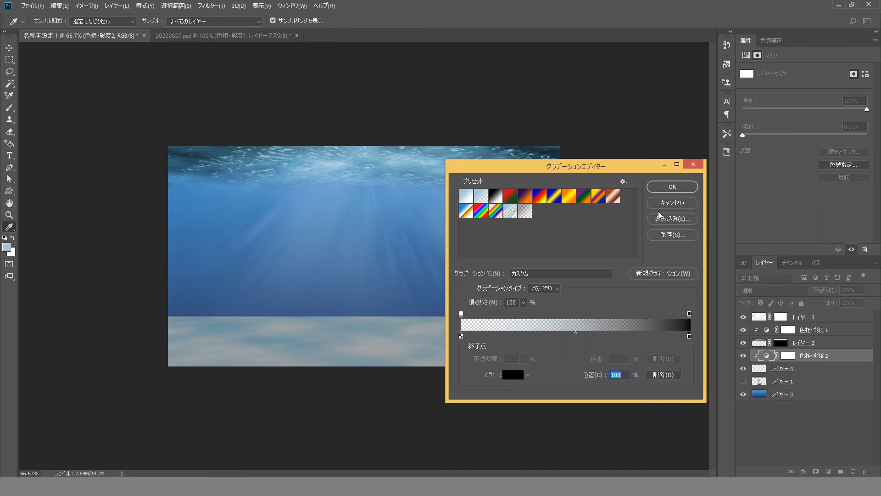
left_click(673, 187)
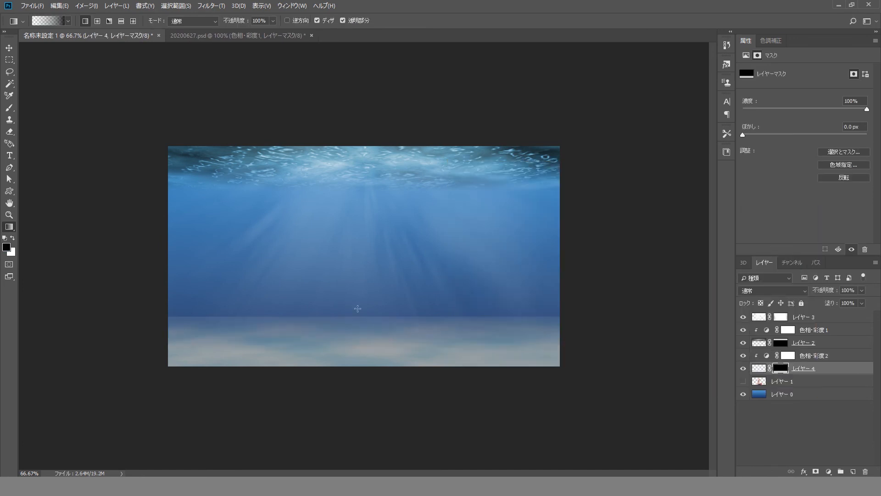
left_click_drag(358, 330, 389, 269)
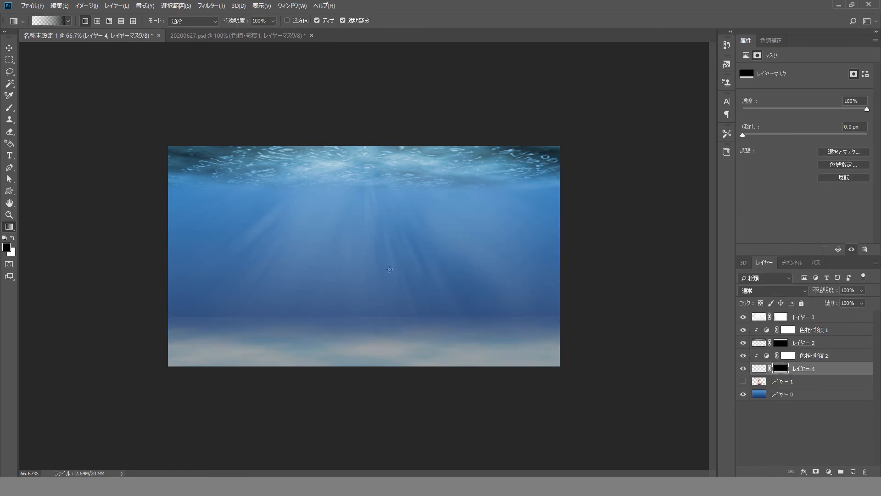
- Paint out the hard horizon edge on レイヤー 4's mask with a soft 200 px black brush at 100% opacity
left_click(10, 49)
left_click(15, 106)
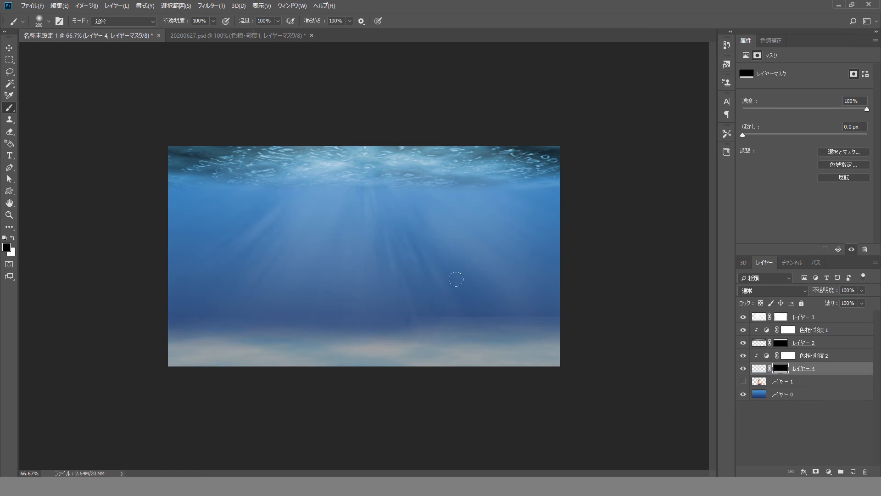
left_click(8, 47)
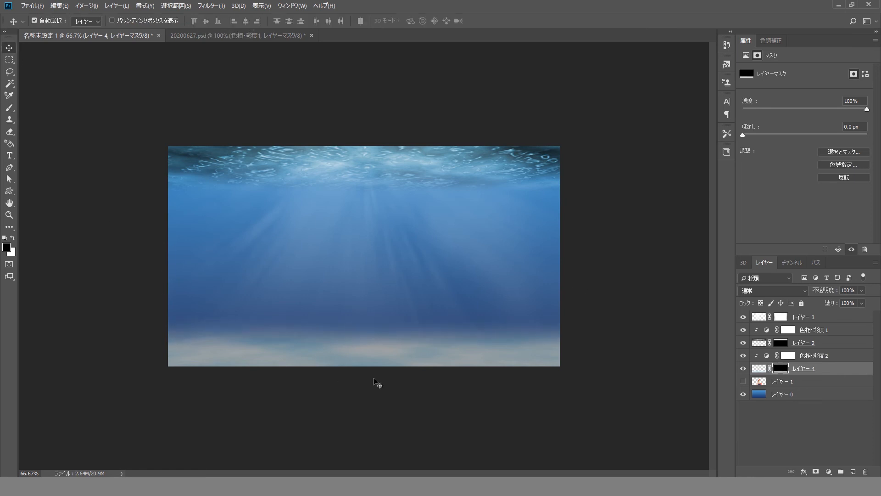
left_click(374, 359)
key("ctrl+t")
left_click_drag(363, 146, 364, 86)
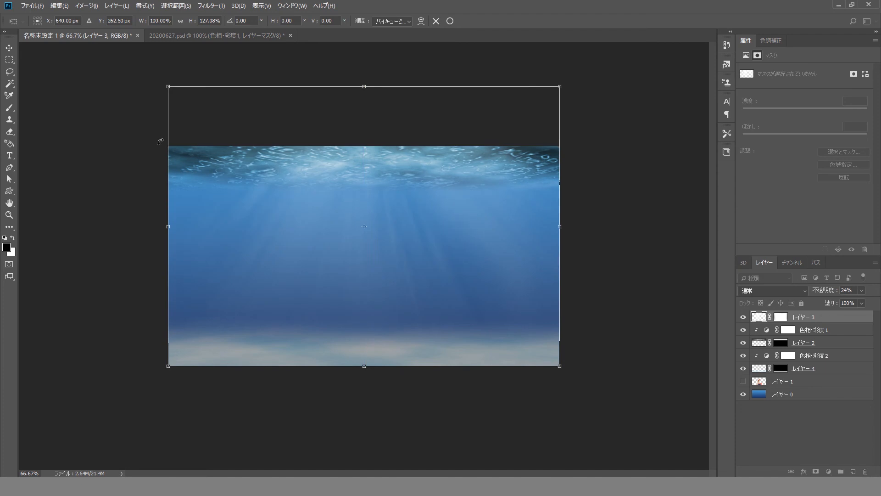
key("Return")
- Stretch the seabed on レイヤー 4 upward to a height of 4.44 in
left_click(737, 366)
key("ctrl+t")
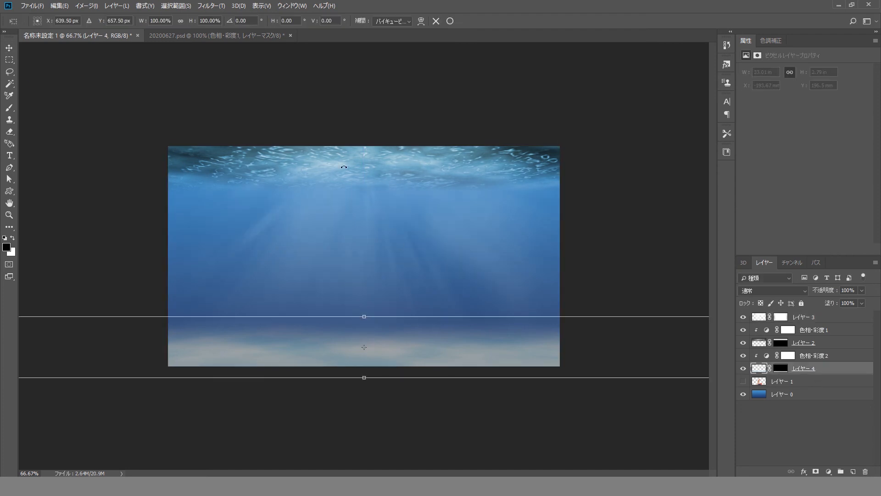
left_click_drag(364, 316, 366, 281)
key("Return")
- Start Lighting Effects on レイヤー 4 with a point light, set the texture to ブルー at height 59 and slightly reduce the light intensity
left_click(211, 5)
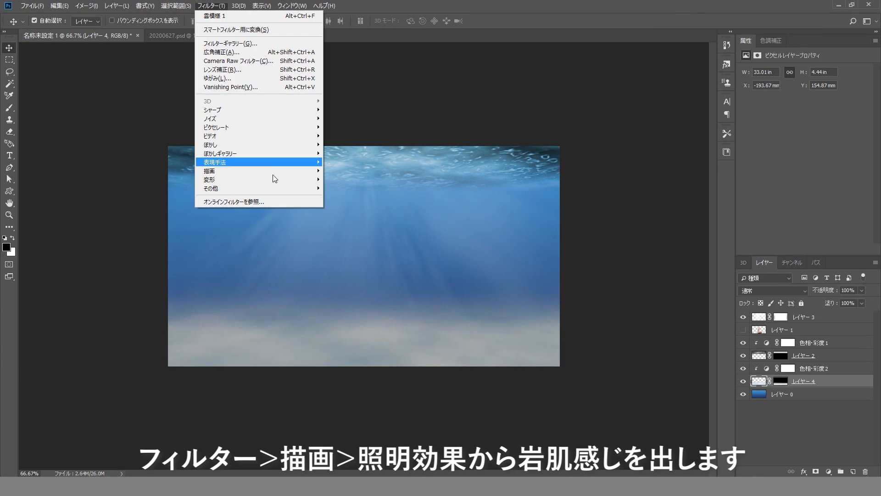
mouse_move(273, 179)
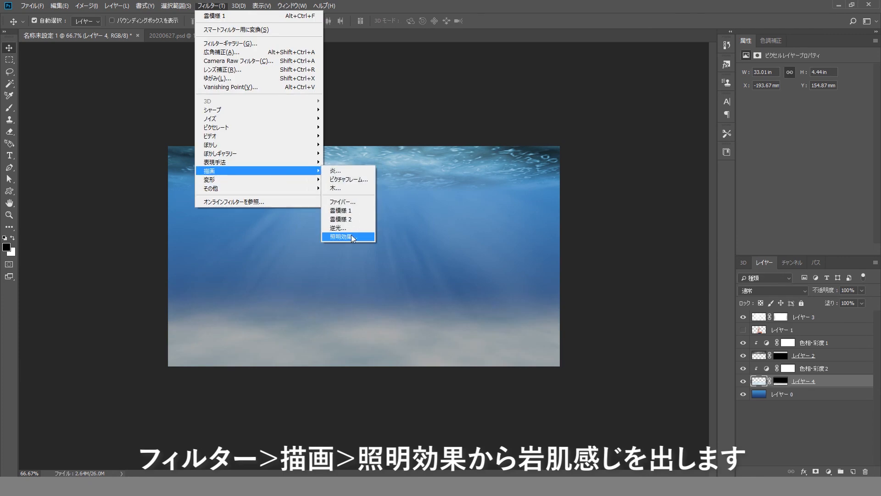
left_click(351, 235)
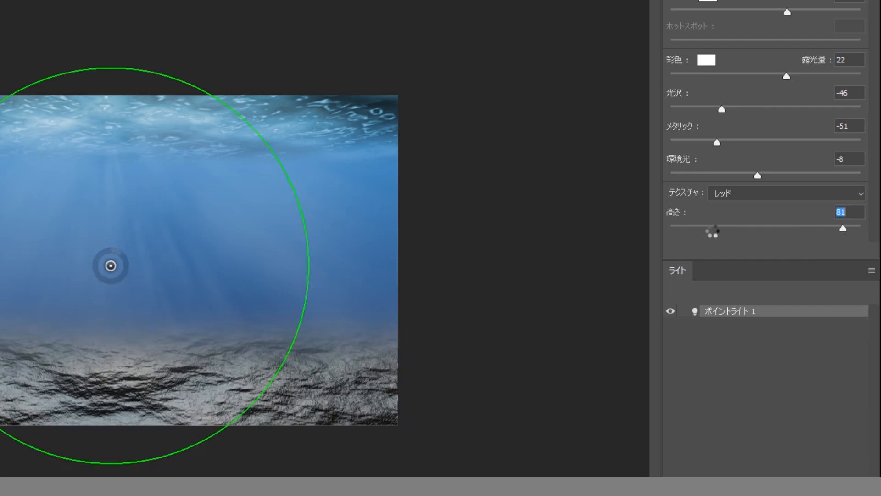
left_click(780, 193)
left_click(767, 244)
left_click_drag(737, 234, 820, 230)
left_click_drag(799, 11, 790, 12)
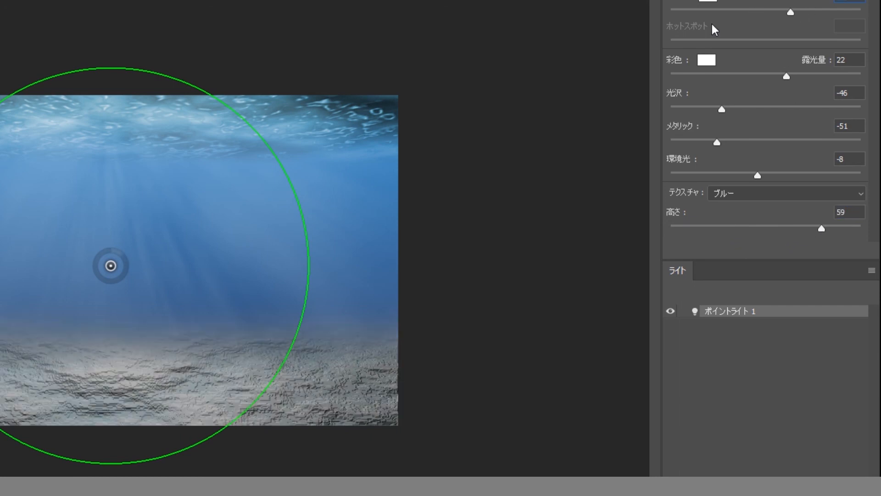
- Set the point light's color to blue and apply the lighting effect to the seabed
left_click(708, 1)
left_click(603, 474)
left_click(515, 401)
left_click_drag(604, 474, 603, 472)
left_click(697, 223)
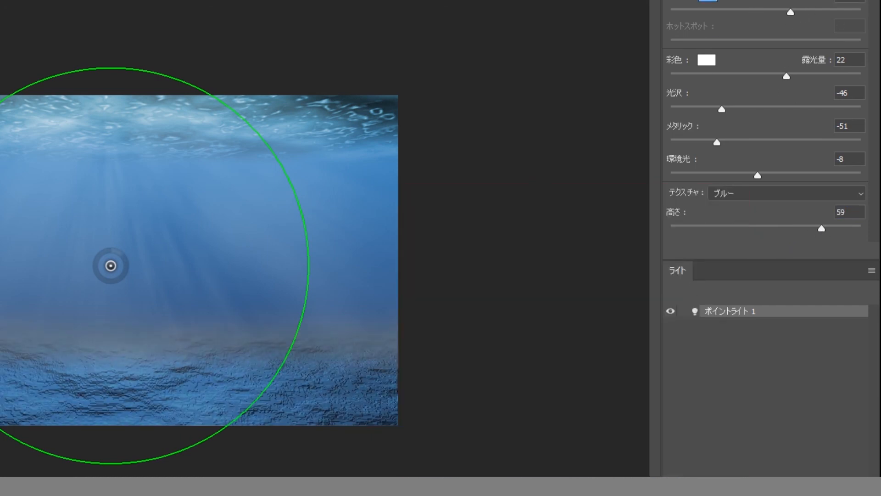
key("Return")
- Adjust the hue of 色相・彩度 2 and apply a slight Gaussian Blur to the seabed texture on レイヤー 4
left_click(821, 369)
left_click_drag(811, 106, 804, 105)
left_click(814, 381)
left_click(211, 6)
left_click(363, 152)
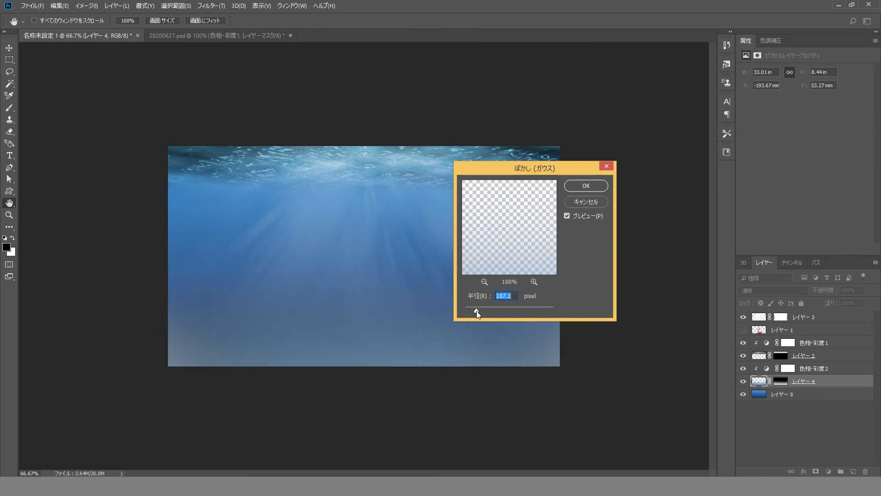
left_click_drag(476, 310, 470, 310)
left_click(586, 185)
- Stretch the seabed layer slightly downward
key("ctrl+t")
left_click_drag(364, 378, 364, 383)
key("Return")
- Crop the image at the canvas bounds to trim the layer content that extends beyond it
key("ctrl+minus")
left_click(815, 317)
left_click(9, 227)
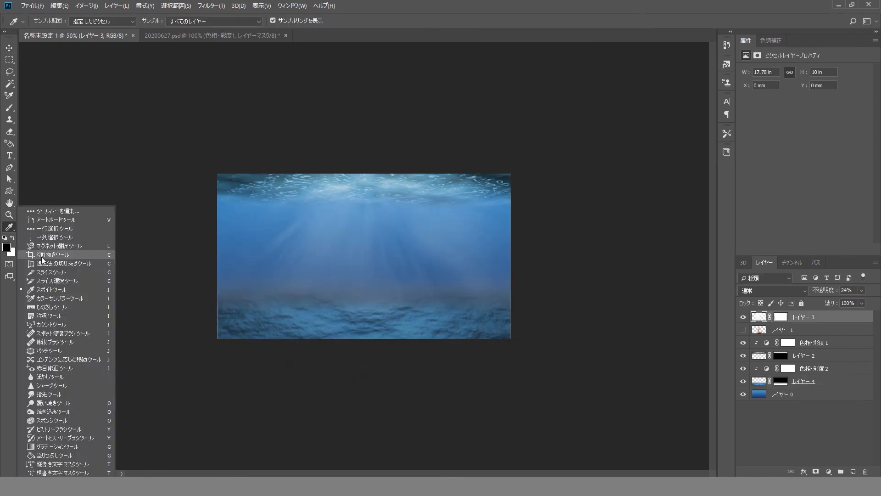
left_click(41, 255)
left_click(9, 48)
left_click(59, 6)
mouse_move(69, 206)
left_click(202, 255)
key("Escape")
- Apply a perspective transform to the cropped レイヤー 4, widening its bottom edge beyond both sides of the canvas
left_click(814, 381)
left_click(59, 6)
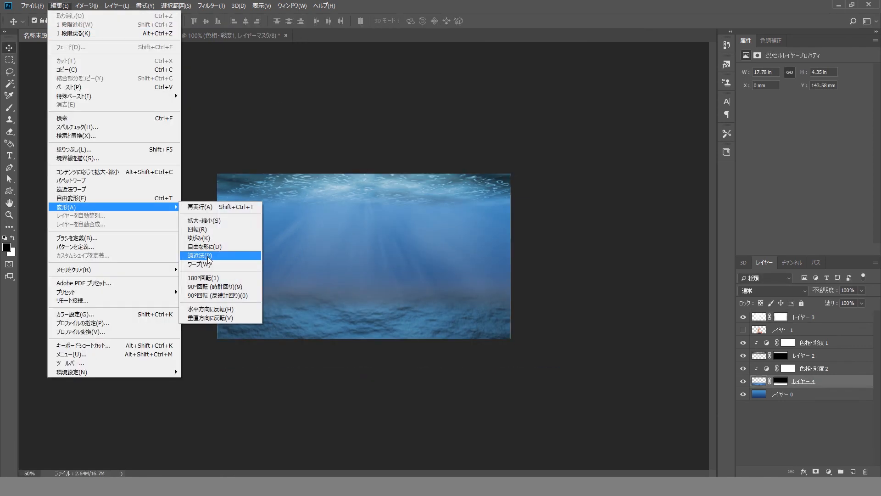
left_click(202, 255)
left_click_drag(217, 338, 153, 338)
key("Return")
- Fade the seabed's upper edge into the water again with a gradient on レイヤー 4's mask
left_click(780, 380)
key("g")
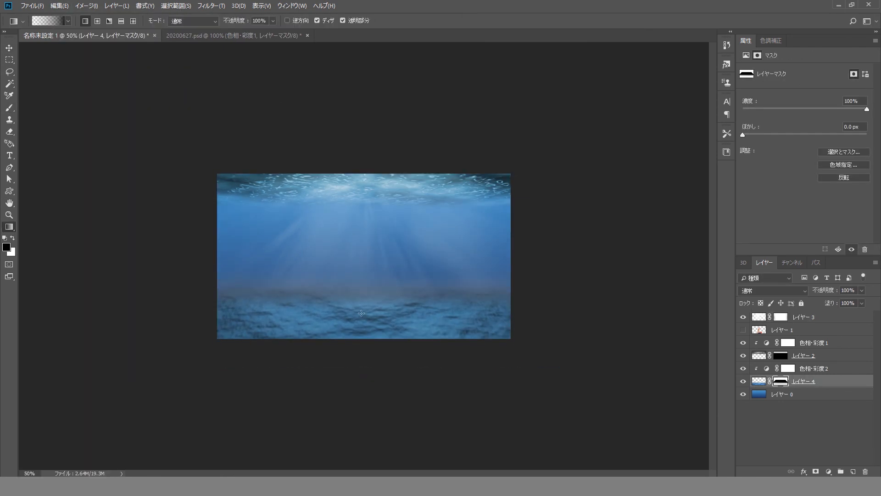
left_click(10, 50)
- Add a new layer, fill it with black and place it between レイヤー 3 and レイヤー 1
key("ctrl+plus")
key("ctrl+plus")
left_click(853, 471)
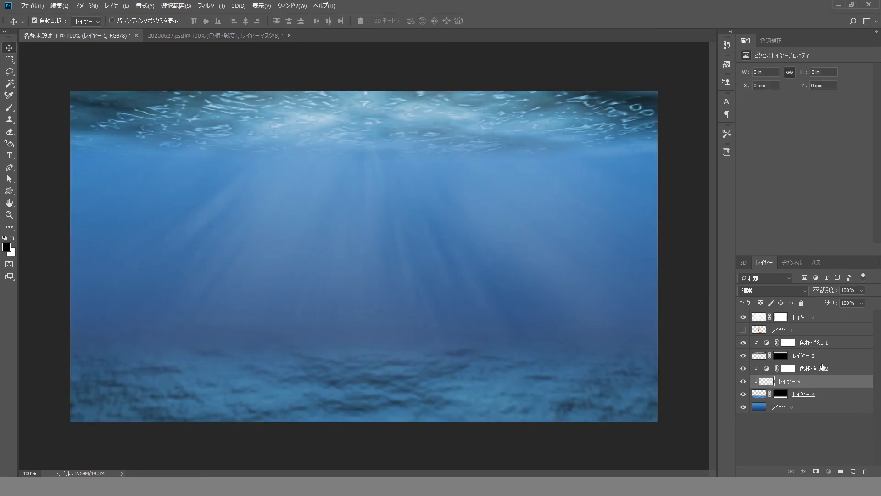
left_click_drag(822, 381, 821, 365)
key("alt+Delete")
left_click_drag(780, 368, 782, 324)
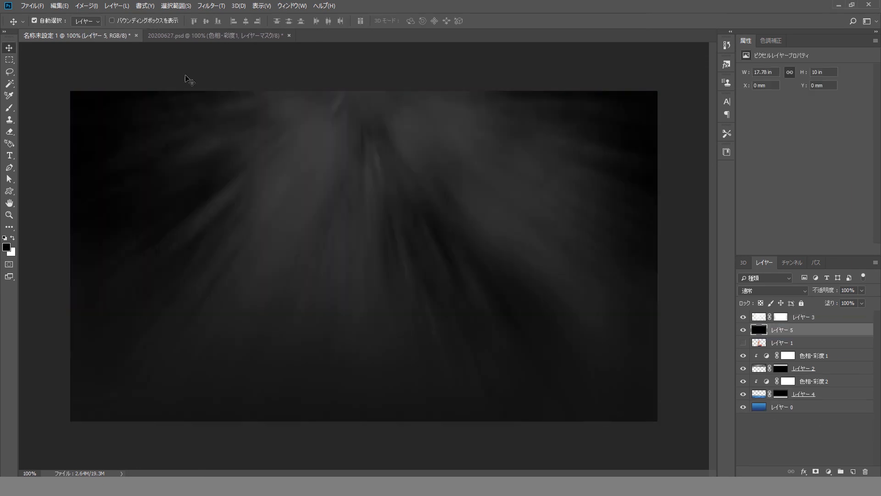
- Render black and white clouds (雲模様 1) on レイヤー 5
left_click(211, 6)
mouse_move(242, 179)
left_click(348, 210)
- Apply the Minimum filter (明るさの最小値) with a small radius to the clouds on レイヤー 5
left_click(210, 6)
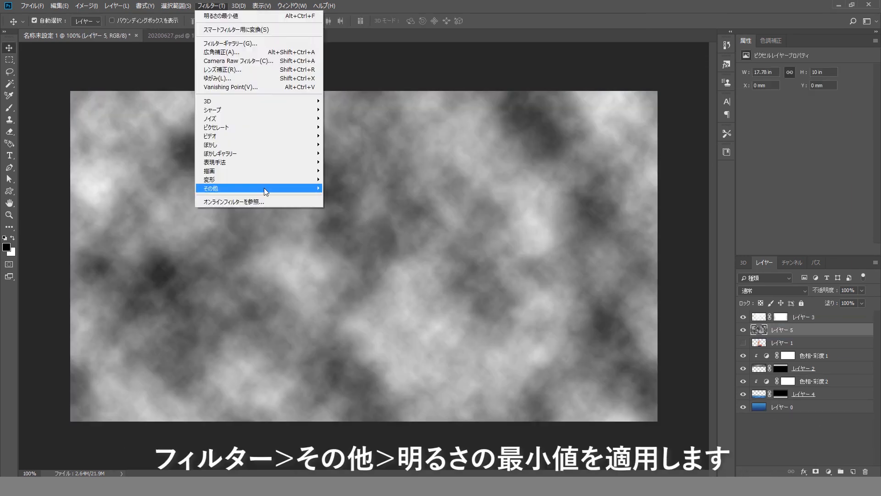
mouse_move(264, 189)
left_click(363, 224)
left_click_drag(410, 238, 388, 238)
left_click(484, 109)
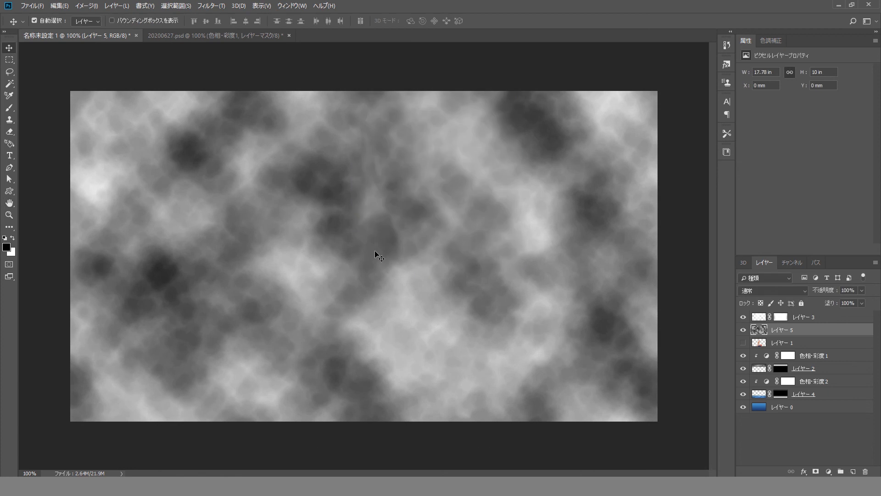
left_click(376, 252)
key("ctrl+t")
left_click_drag(364, 91, 364, 349)
key("ctrl+z")
key("Escape")
- Squash レイヤー 5 down to a strip about 2.7 in high along the bottom of the canvas
left_click(808, 333)
key("ctrl+t")
left_click_drag(364, 91, 364, 331)
key("Return")
- Apply a perspective transform to the grey cloud strip, spreading its bottom edge outward past both canvas sides
key("ctrl+minus")
key("ctrl+minus")
left_click(60, 6)
mouse_move(93, 208)
left_click(197, 255)
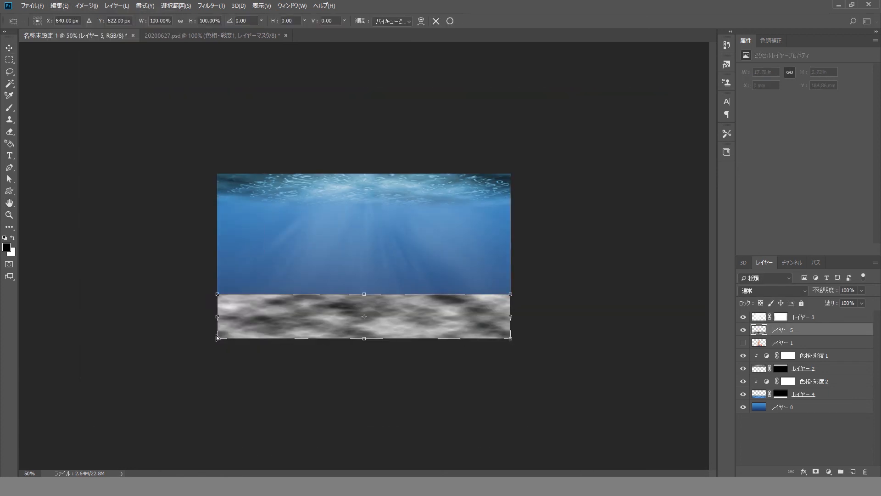
left_click_drag(510, 339, 571, 339)
key("Return")
- Add a layer mask to レイヤー 5 and fade out the clouds' upper edge with a linear gradient
left_click(816, 472)
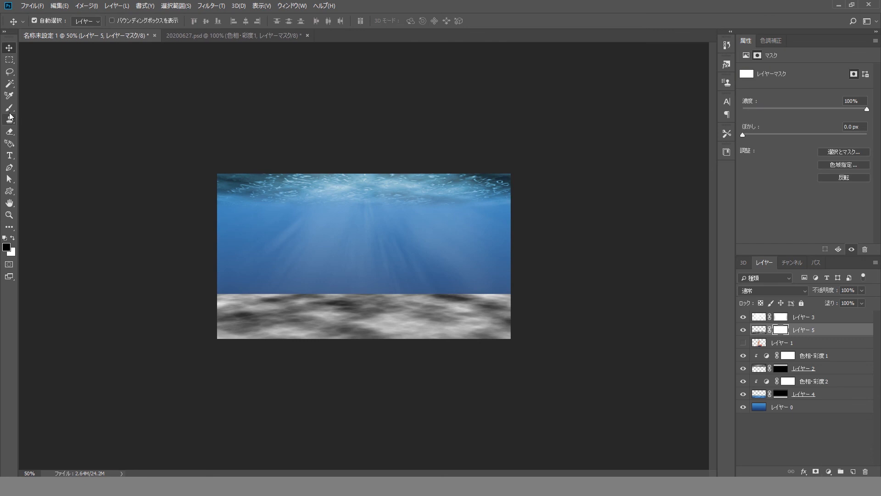
left_click(10, 228)
left_click(58, 339)
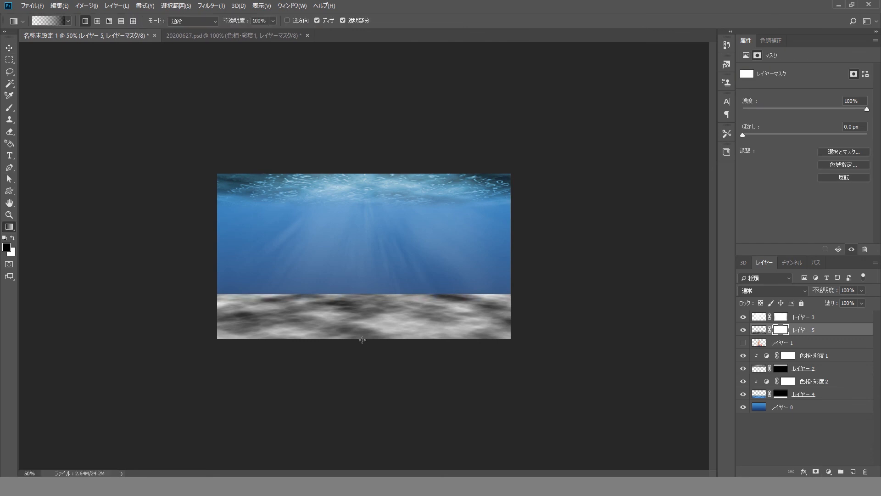
left_click_drag(362, 339, 362, 294)
key("ctrl+z")
left_click_drag(362, 330, 362, 289)
key("ctrl+z")
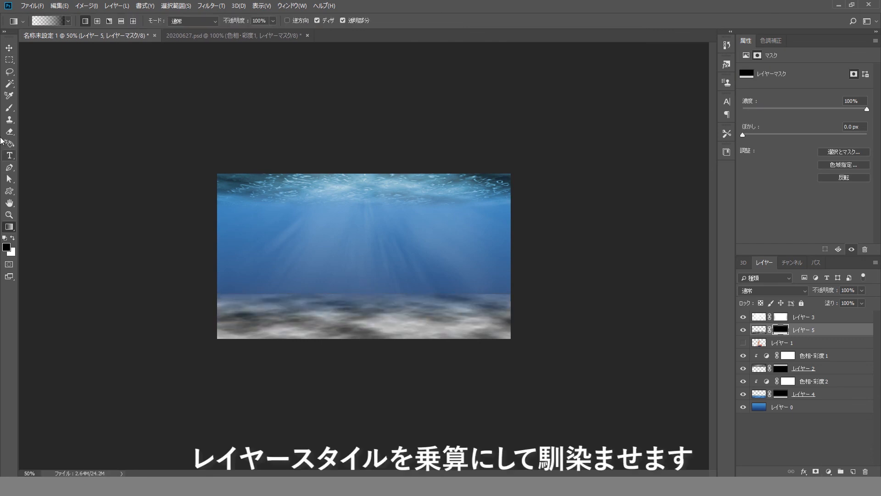
- Set the blend mode of レイヤー 5 to Multiply (乗算)
key("v")
left_click(774, 291)
left_click(757, 74)
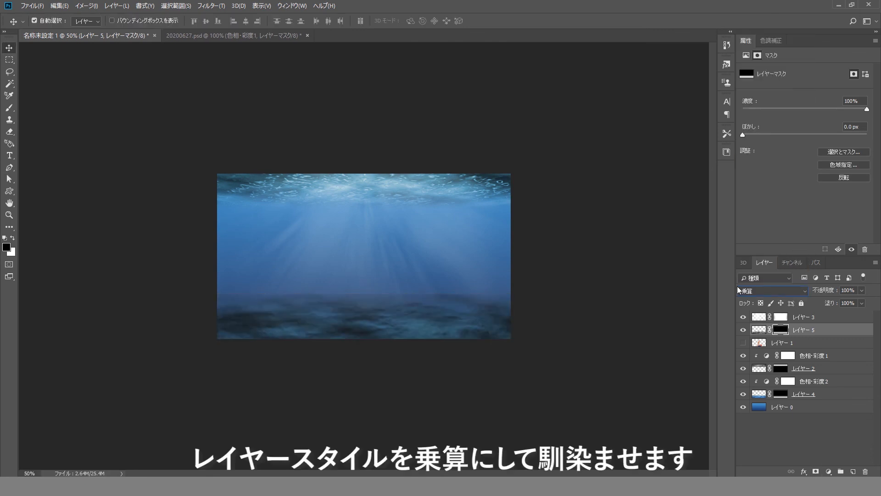
- Soften the seabed's upper edge with the brush on the レイヤー 5 mask and move the layer below レイヤー 2
left_click(13, 110)
key("v")
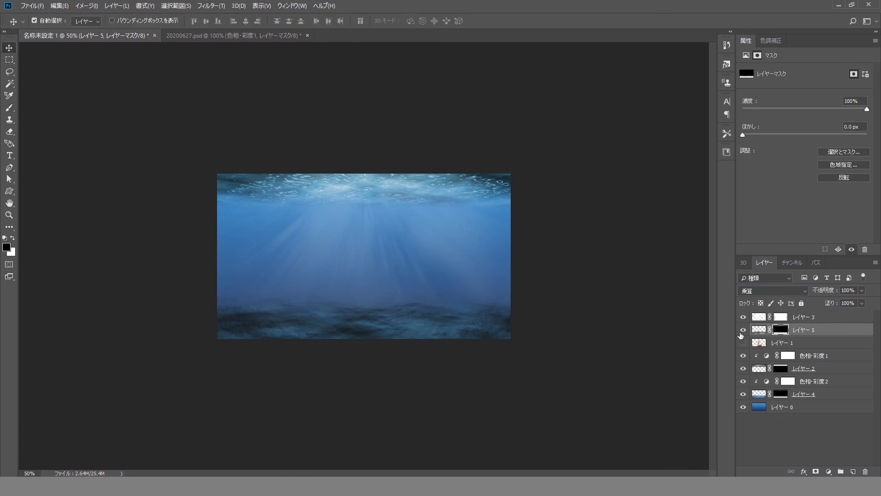
left_click_drag(821, 374, 744, 373)
scroll(326, 263, "up", 2)
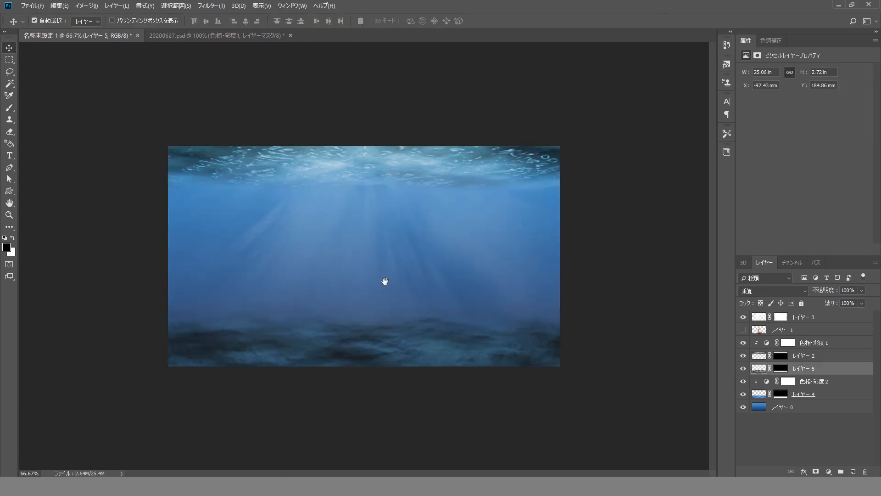
- Adjust the opacity of レイヤー 3 and show the mermaid layer レイヤー 1
left_click(809, 317)
left_click_drag(816, 293, 822, 294)
left_click(743, 329)
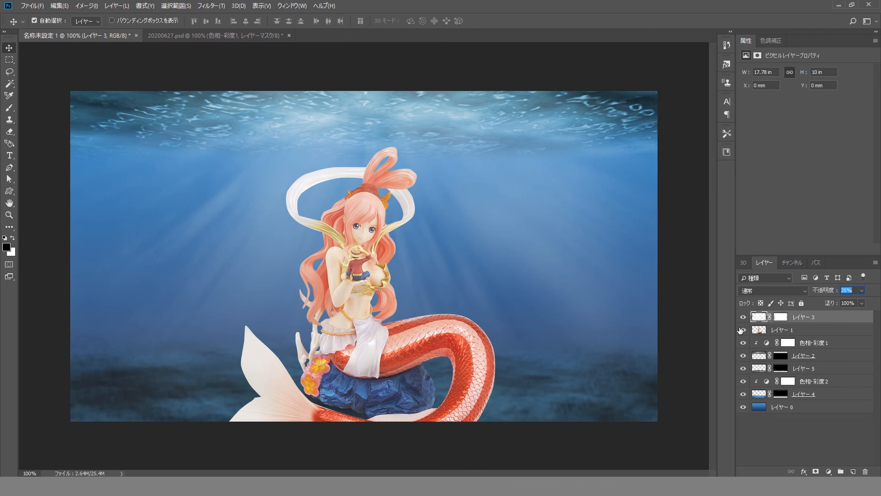
- Try a Hue/Saturation (色相・彩度) adjustment clipped to レイヤー 1, shifting the hue and setting the lightness to -31
left_click(807, 329)
left_click(828, 472)
left_click(831, 388)
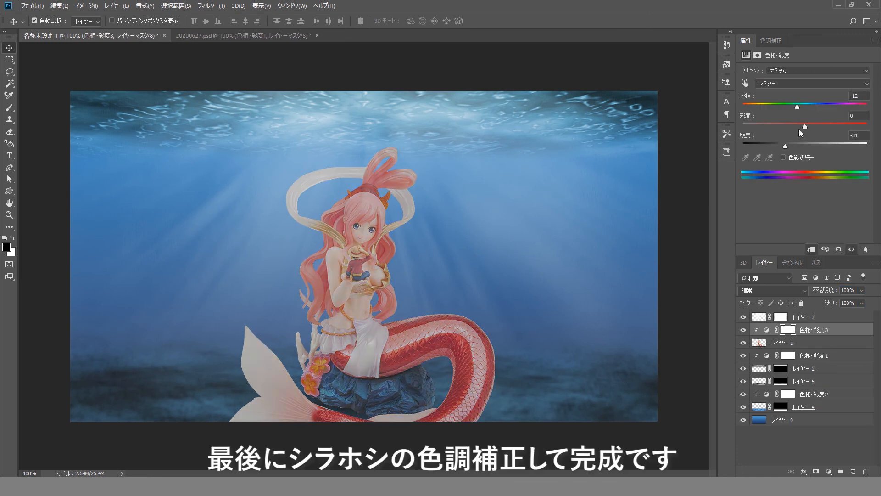
left_click_drag(797, 106, 821, 107)
- Try colorizing (色彩の統一) the mermaid with different saturation and hue settings, then turn colorizing off
left_click(783, 156)
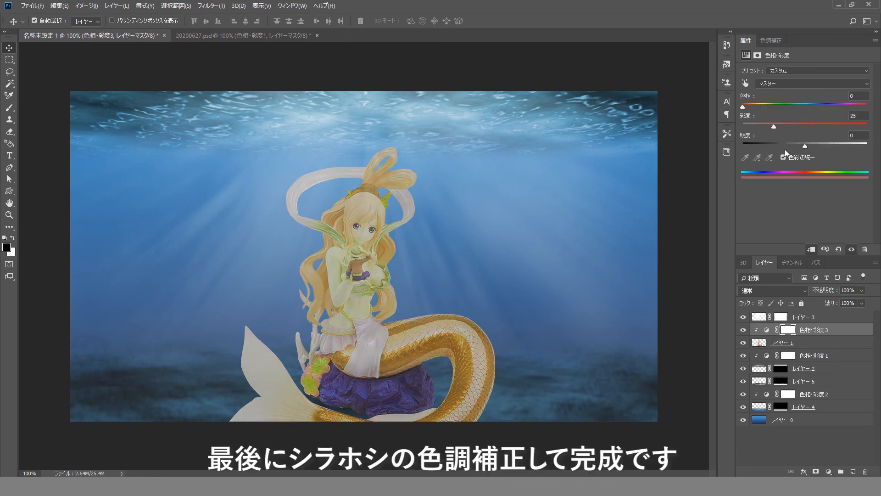
left_click_drag(773, 126, 800, 127)
left_click_drag(744, 106, 835, 106)
left_click(784, 157)
- Try lower lightness and saturation with another hue on the mermaid's Hue/Saturation adjustment
left_click_drag(785, 146, 771, 145)
left_click_drag(805, 127, 768, 126)
left_click_drag(821, 106, 798, 131)
left_click(780, 83)
left_click(780, 133)
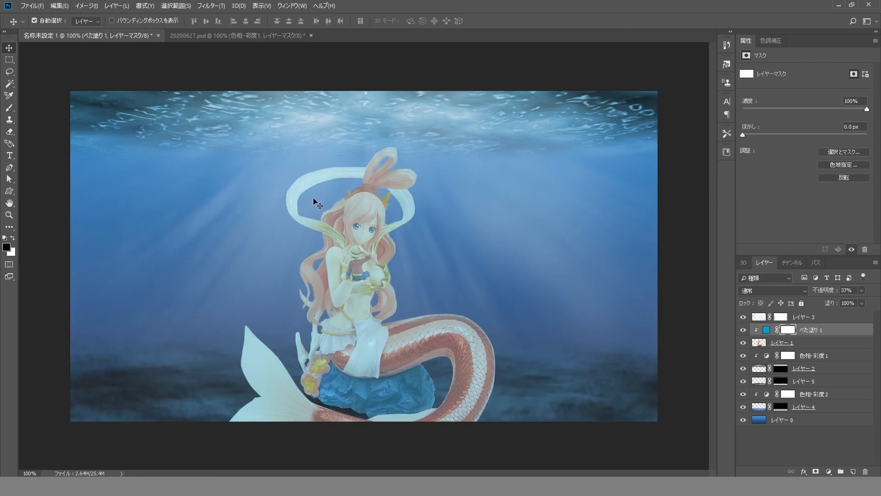
- Brush black at 50% opacity over parts of the mermaid on the べた塗り 1 mask, then select レイヤー 6
key("b")
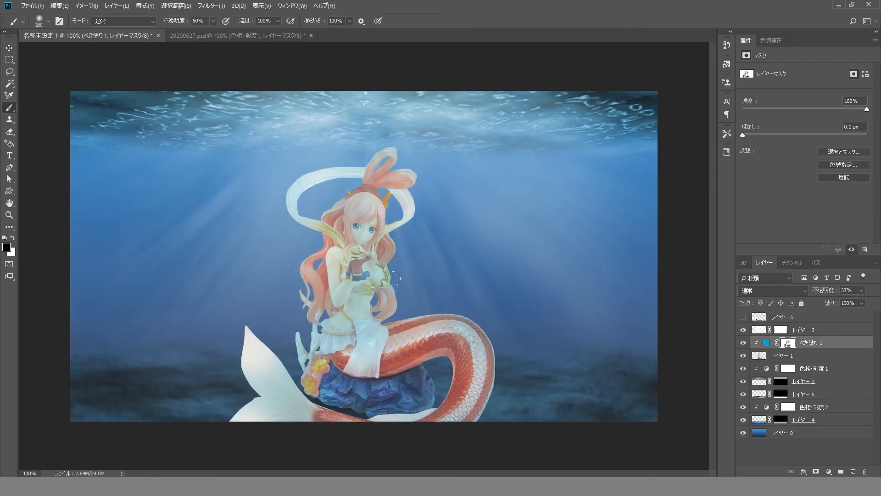
left_click(782, 317)
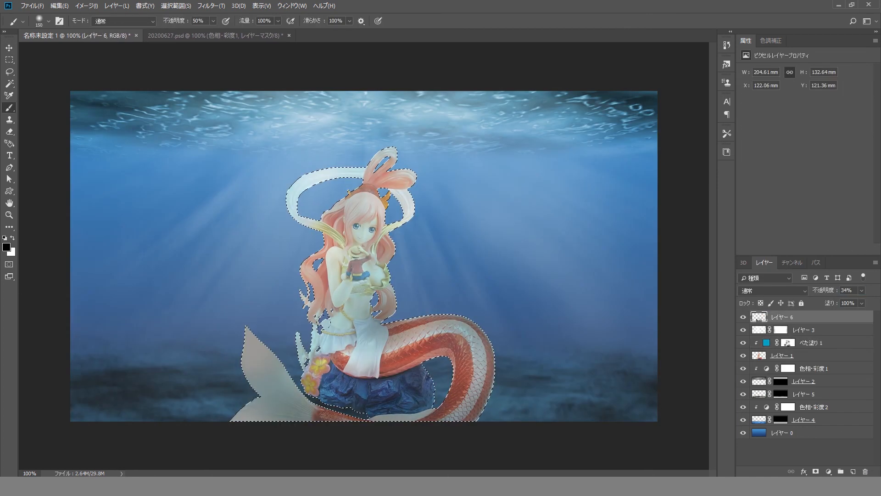
- Choose the Burn tool (焼き込みツール) for shading the mermaid figure on レイヤー 1
left_click(9, 227)
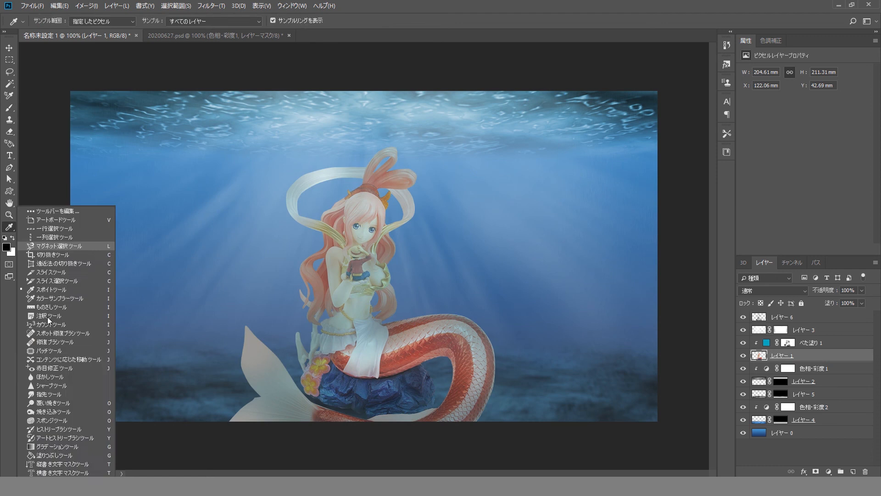
left_click(53, 411)
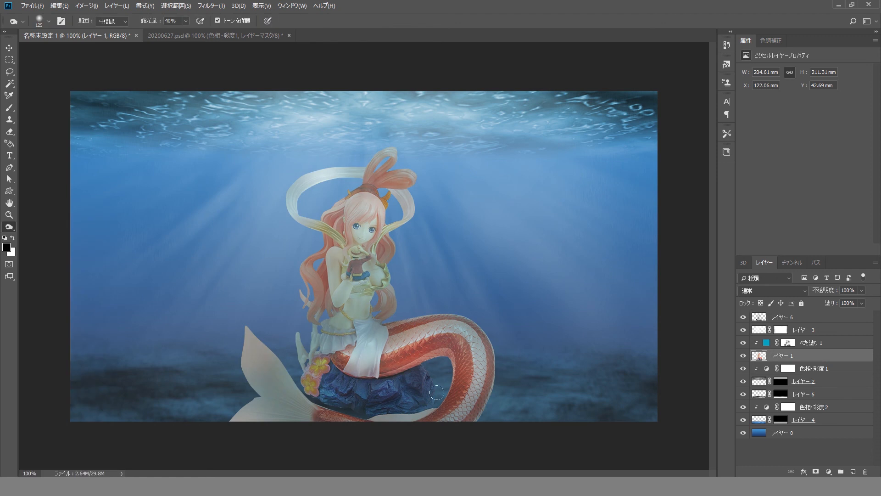